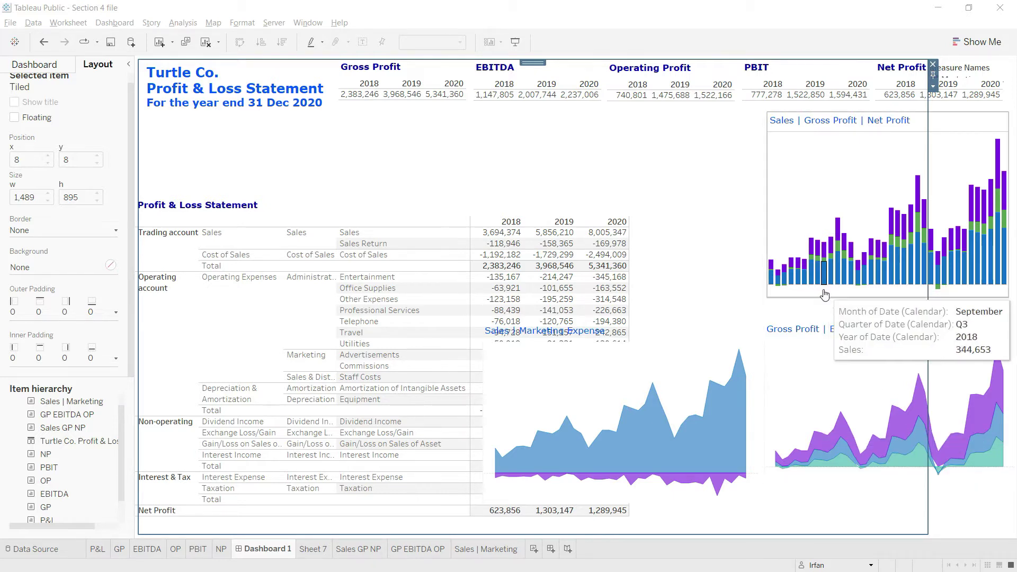
- Create a new worksheet with Sales on Rows and the calendar Date on Columns
{"action": "mouse_move", "coordinate": [574, 451]}
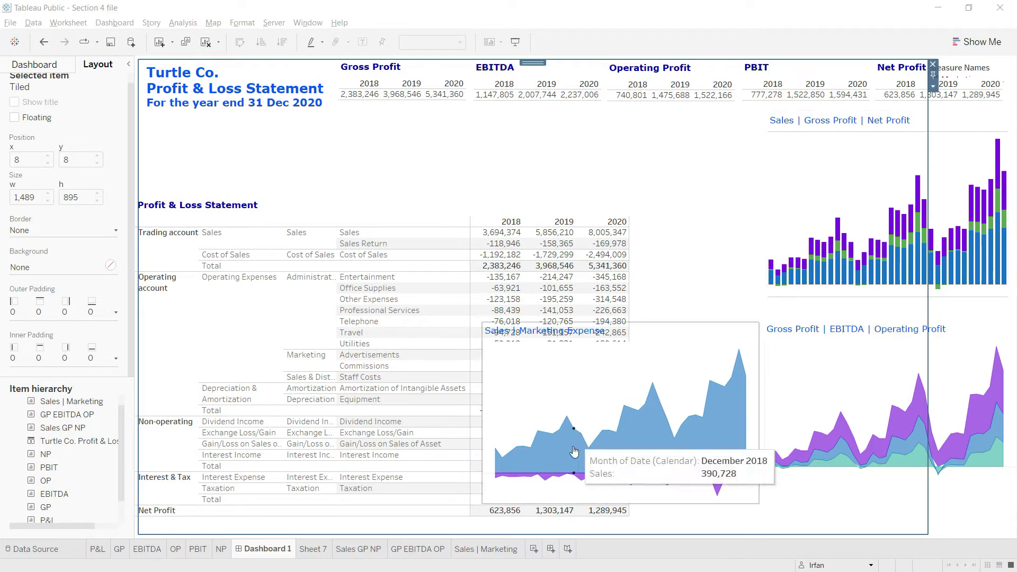
{"action": "left_click", "coordinate": [534, 554]}
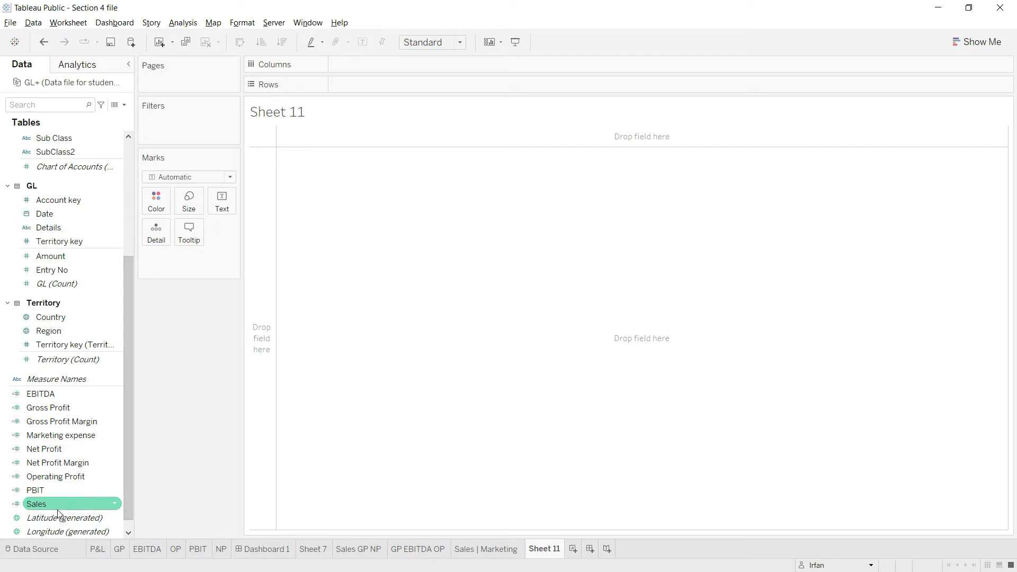
{"action": "left_click_drag", "start_coordinate": [52, 506], "coordinate": [384, 85]}
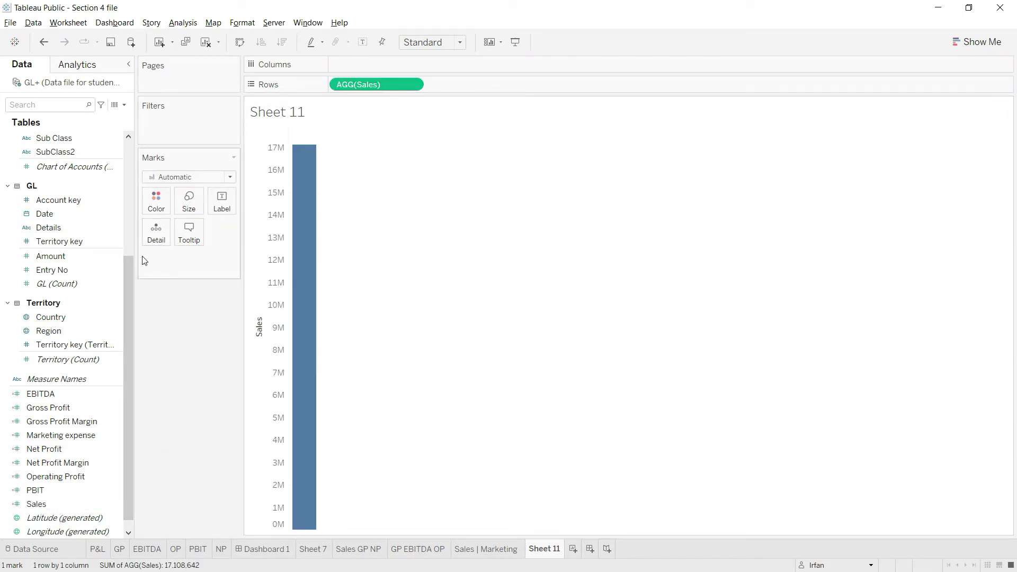
{"action": "left_click_drag", "start_coordinate": [125, 282], "coordinate": [126, 166]}
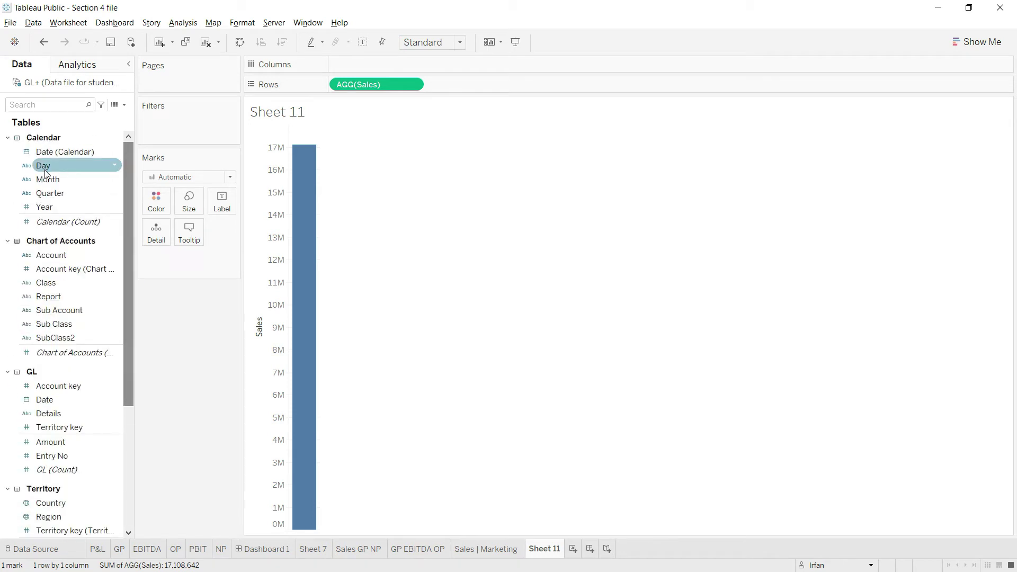
{"action": "left_click_drag", "start_coordinate": [52, 154], "coordinate": [359, 64]}
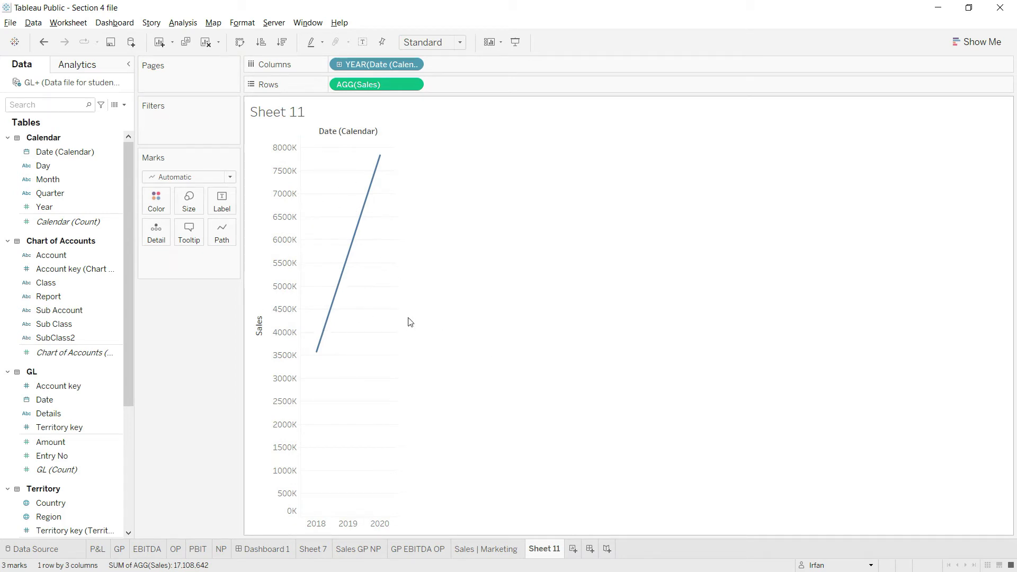
- Show Sales as bars and drill the date from years down to quarters and months
{"action": "left_click", "coordinate": [965, 40]}
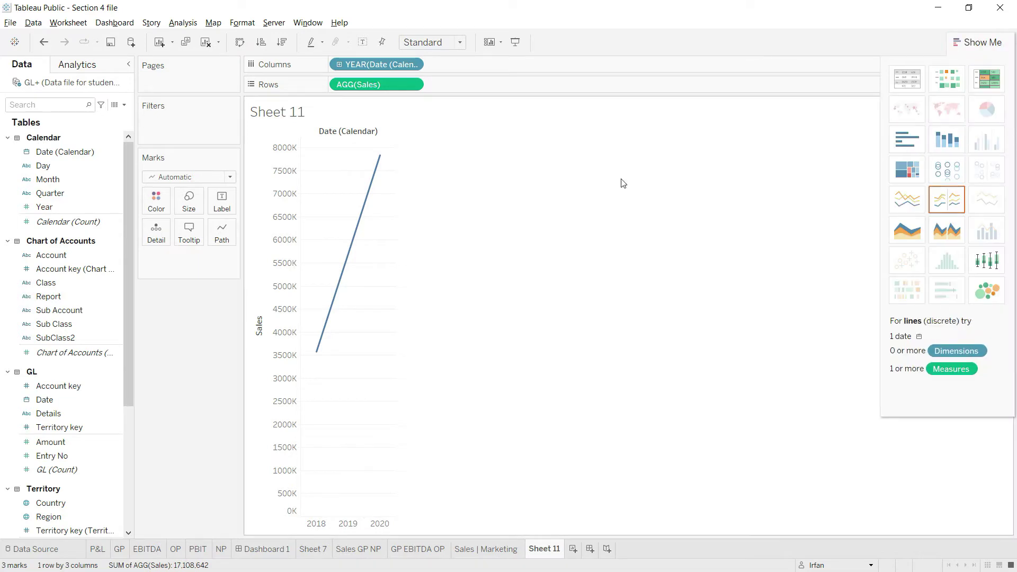
{"action": "left_click", "coordinate": [231, 177]}
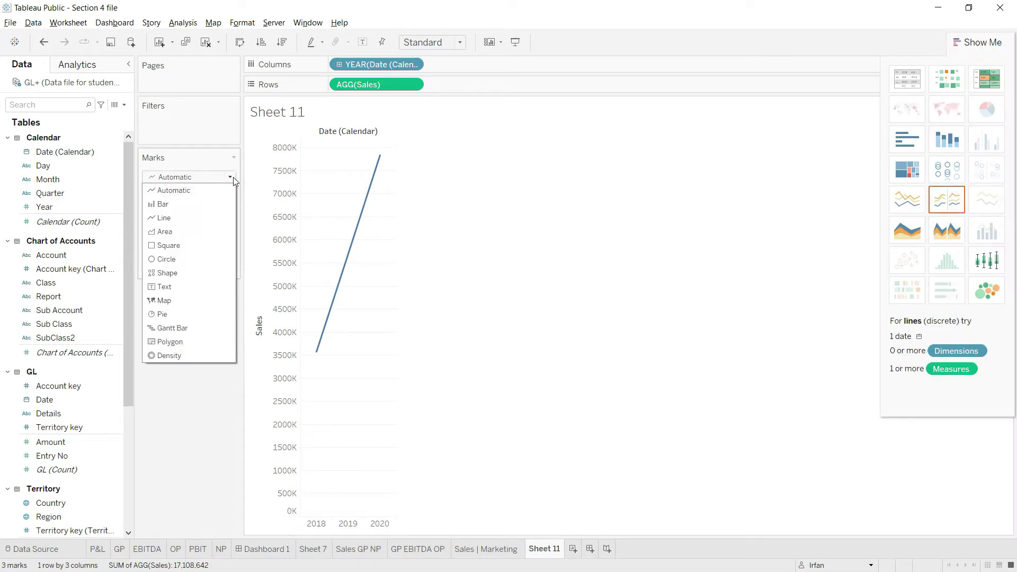
{"action": "left_click", "coordinate": [188, 206]}
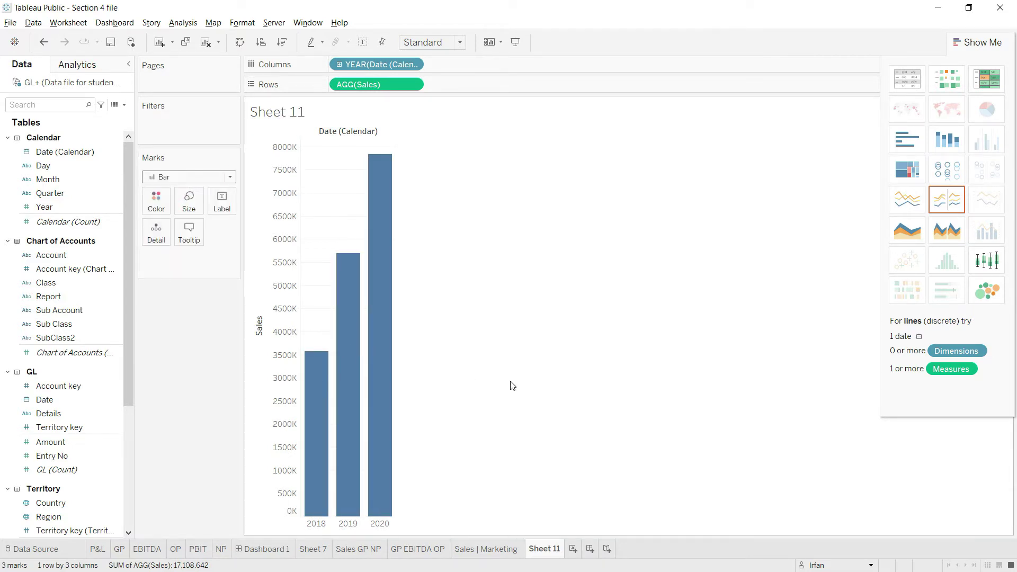
{"action": "left_click", "coordinate": [339, 65]}
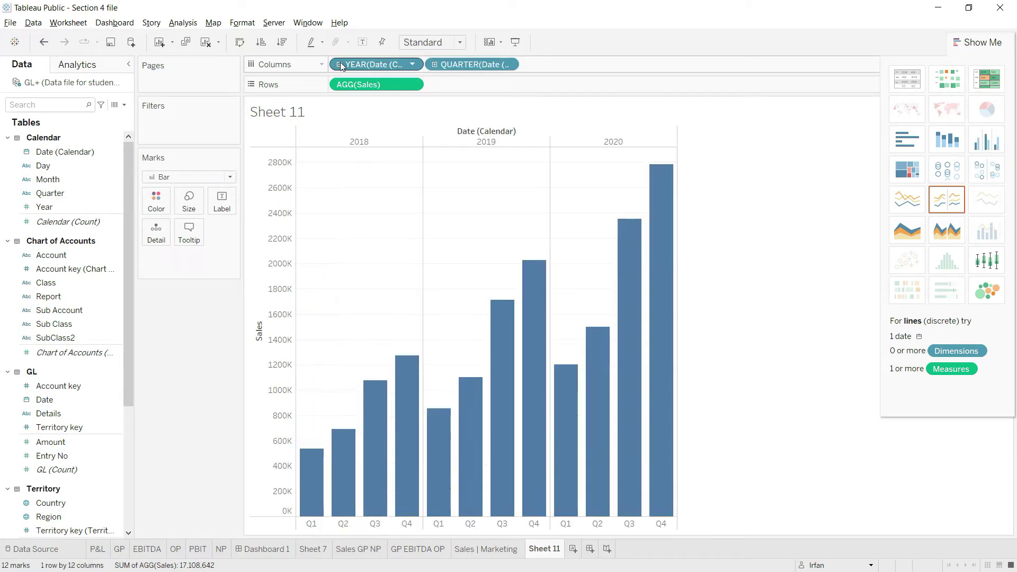
{"action": "left_click", "coordinate": [435, 65]}
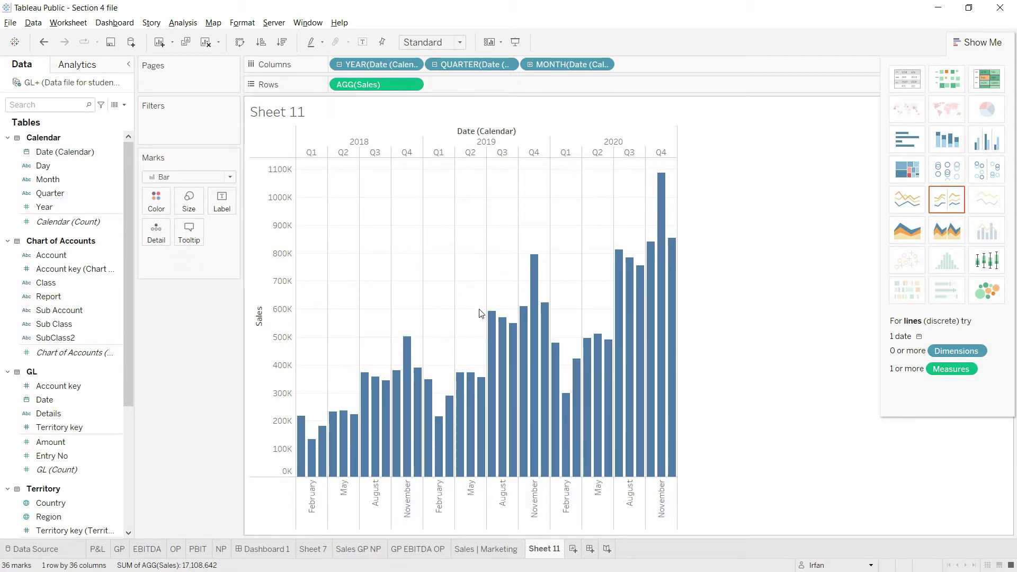
{"action": "left_click", "coordinate": [129, 244]}
- Add Gross Profit Margin as a second row drawn as a line
{"action": "left_click_drag", "start_coordinate": [128, 244], "coordinate": [130, 399]}
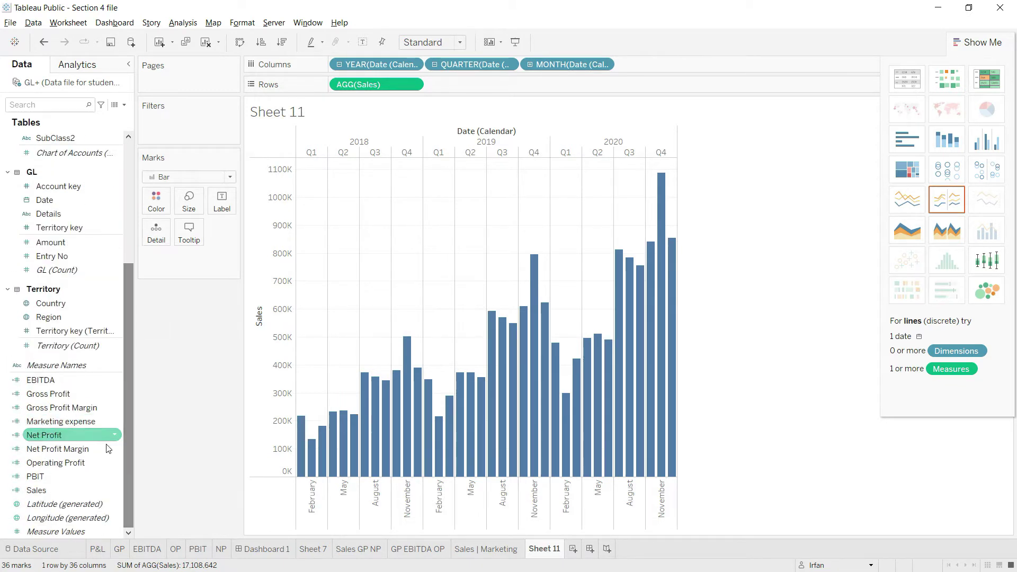
{"action": "left_click", "coordinate": [68, 422]}
{"action": "left_click", "coordinate": [63, 408], "text": "ctrl"}
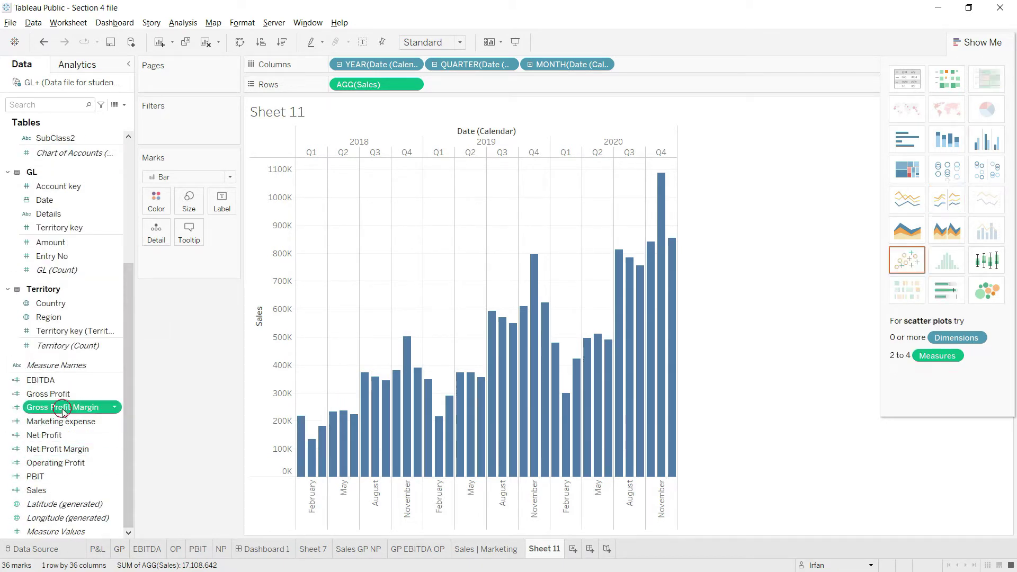
{"action": "left_click_drag", "start_coordinate": [64, 408], "coordinate": [473, 95]}
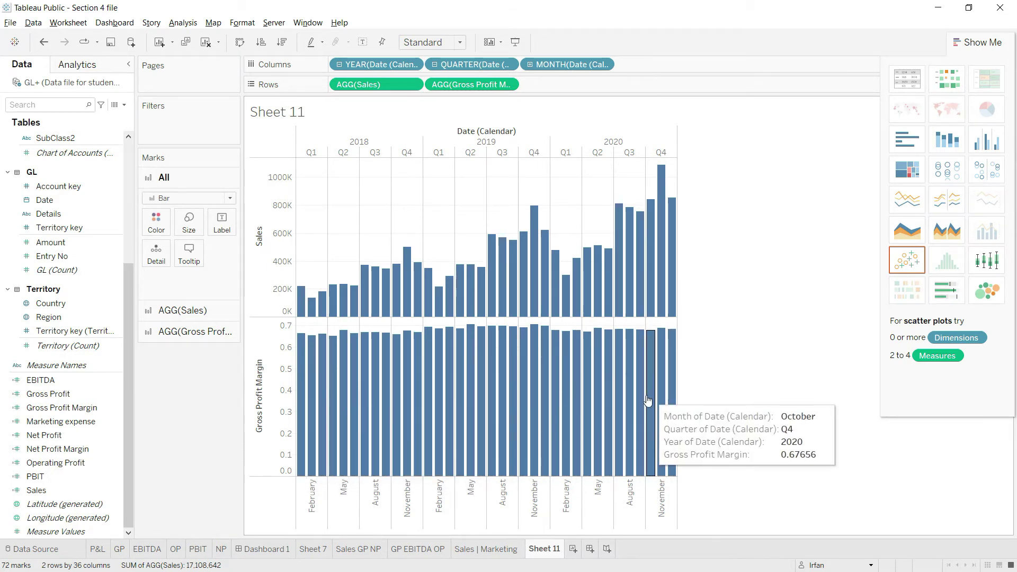
{"action": "left_click", "coordinate": [195, 331]}
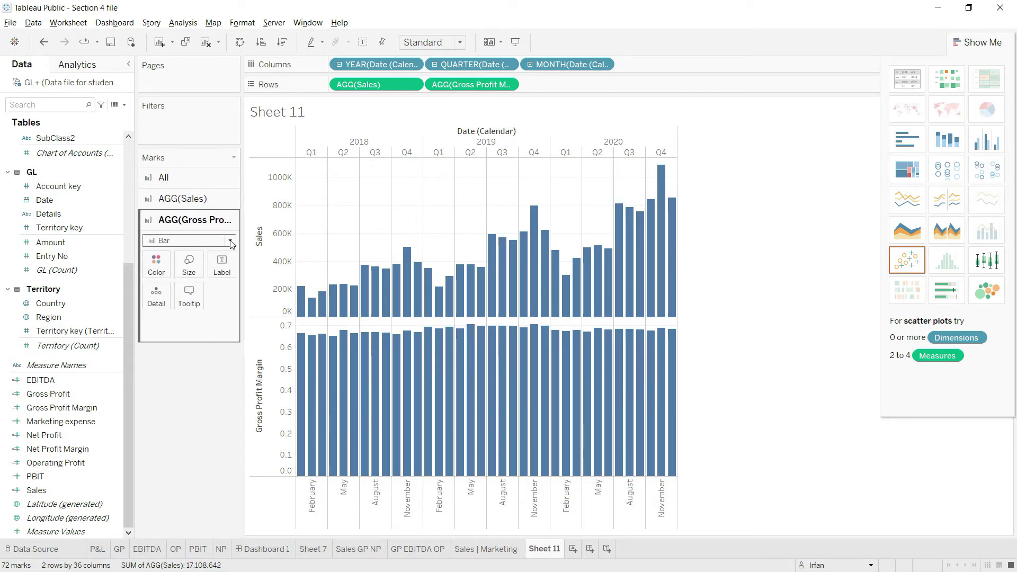
{"action": "left_click", "coordinate": [231, 243]}
{"action": "left_click", "coordinate": [173, 288]}
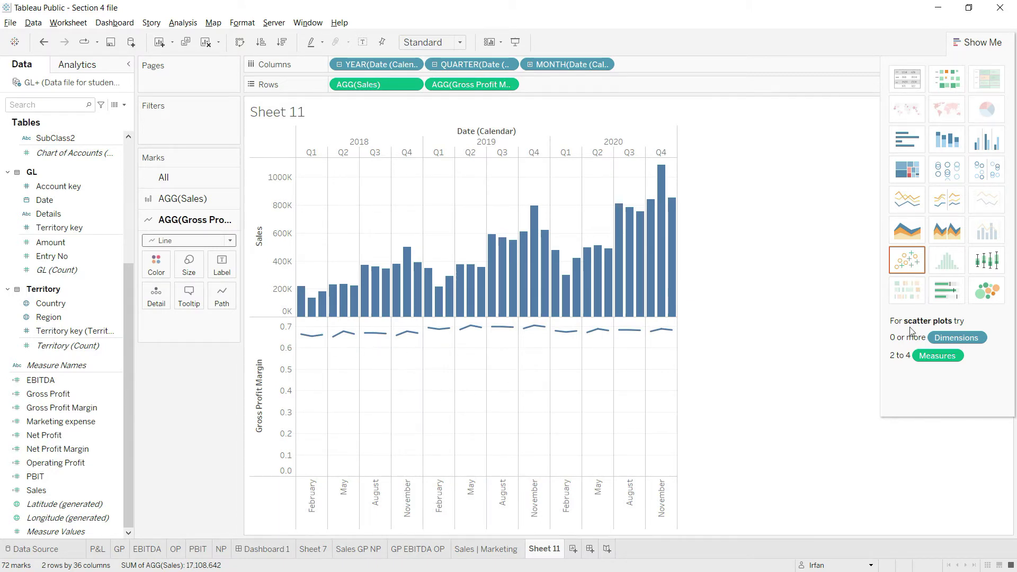
- Switch to continuous monthly lines, keeping Sales as bars, and close Show Me
{"action": "left_click", "coordinate": [917, 205]}
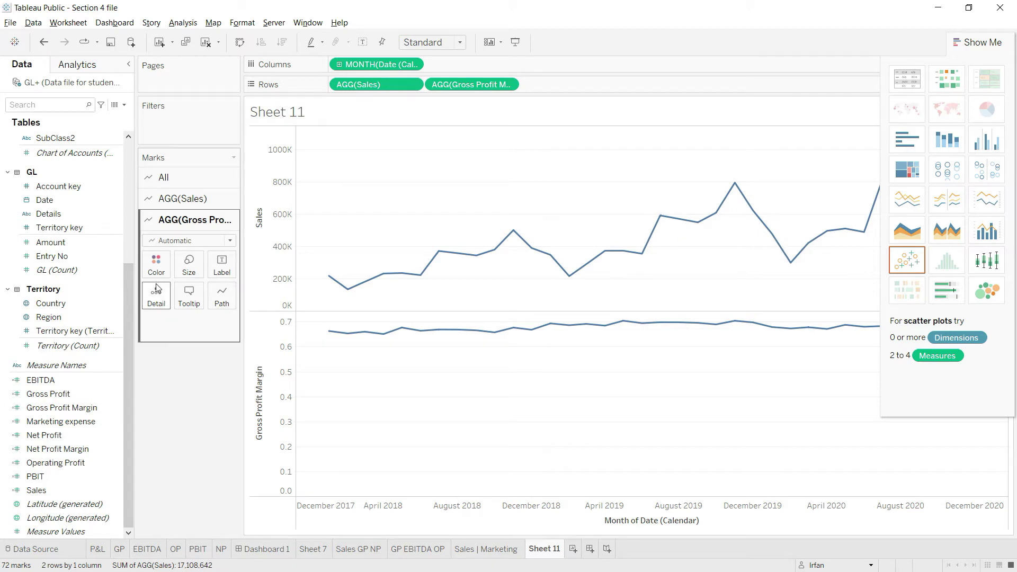
{"action": "left_click", "coordinate": [193, 206]}
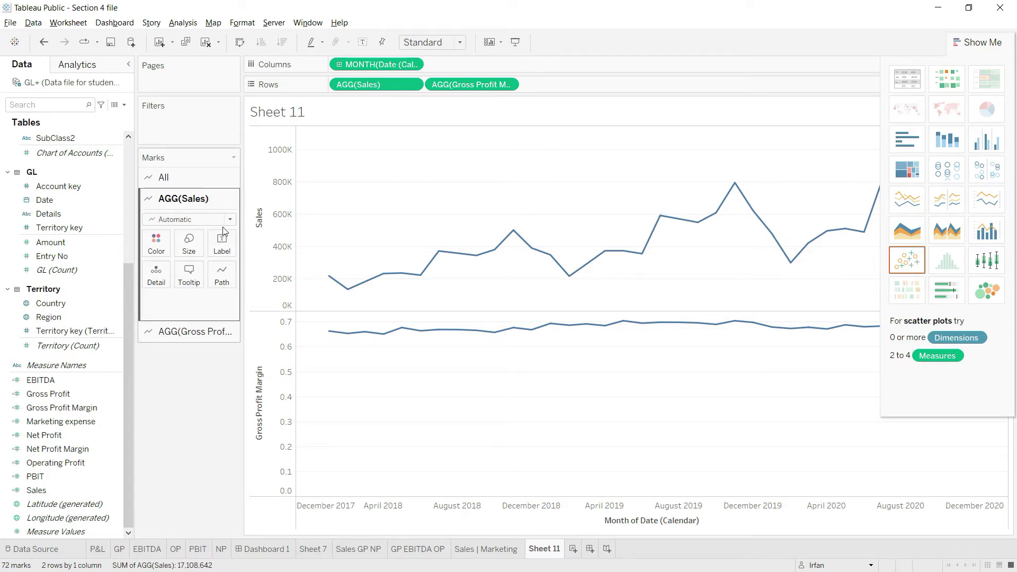
{"action": "left_click", "coordinate": [230, 218]}
{"action": "left_click", "coordinate": [196, 246]}
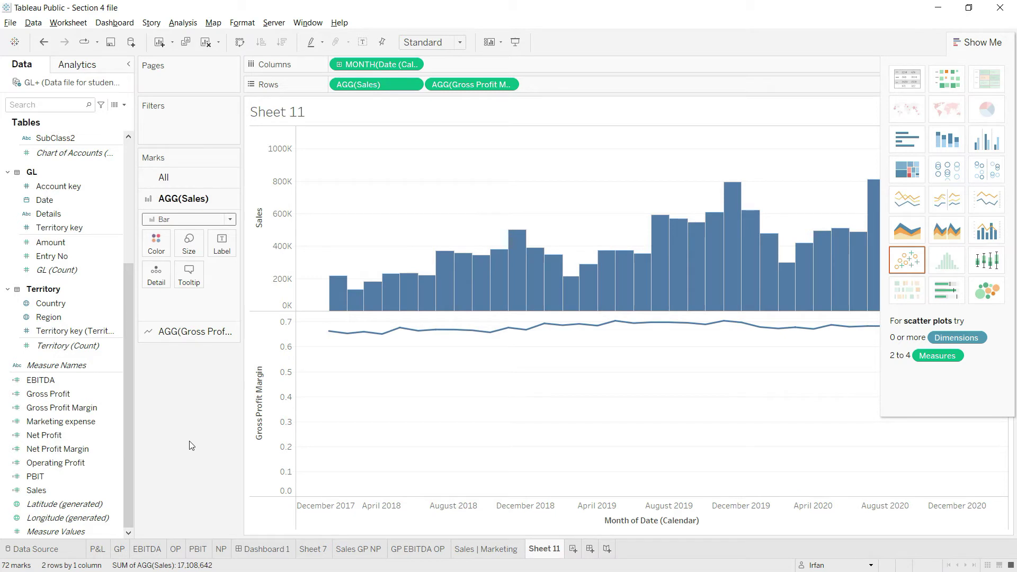
{"action": "left_click", "coordinate": [977, 42]}
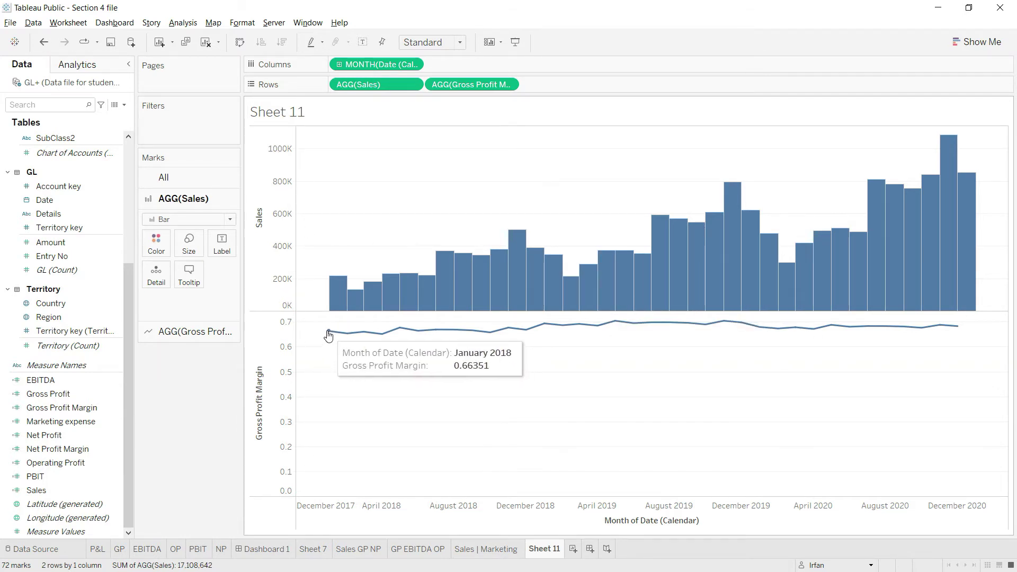
- Make the Gross Profit Margin axis a dual axis overlaying the Sales bars
{"action": "mouse_move", "coordinate": [371, 338]}
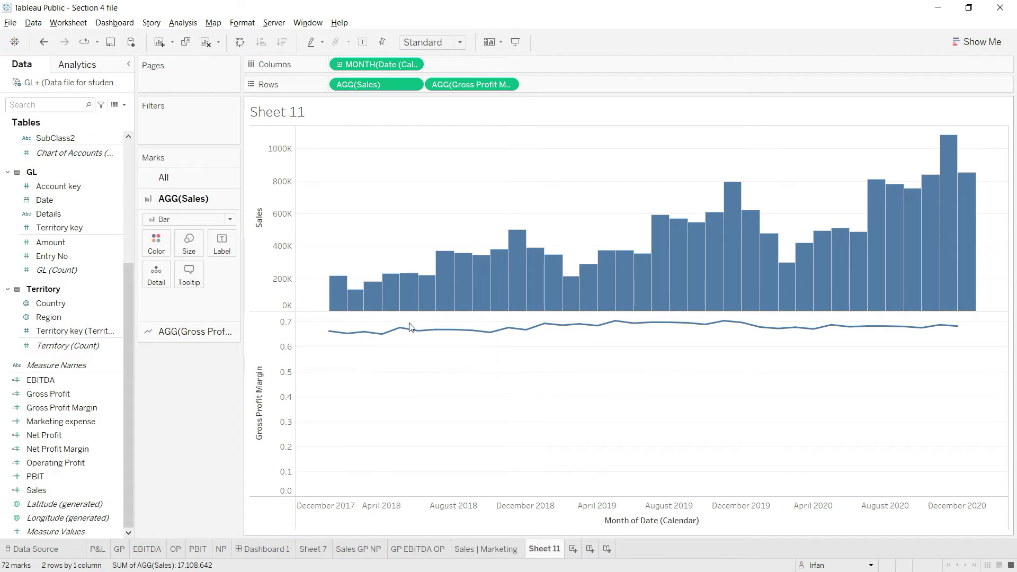
{"action": "mouse_move", "coordinate": [970, 212]}
{"action": "right_click", "coordinate": [282, 370]}
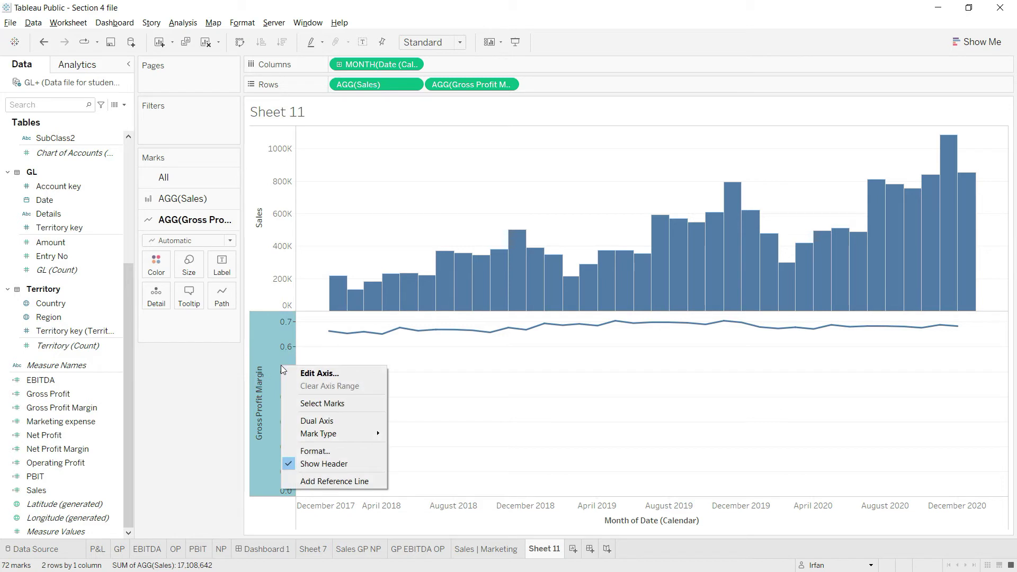
{"action": "left_click", "coordinate": [310, 421]}
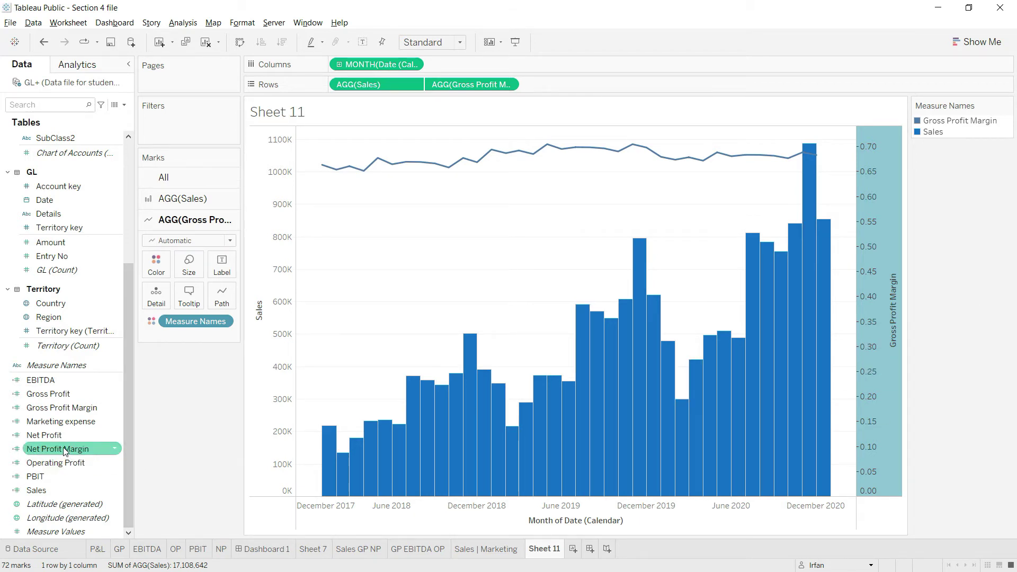
- Drop Net Profit Margin onto the right-hand margin axis as a second line
{"action": "left_click_drag", "start_coordinate": [63, 450], "coordinate": [879, 263]}
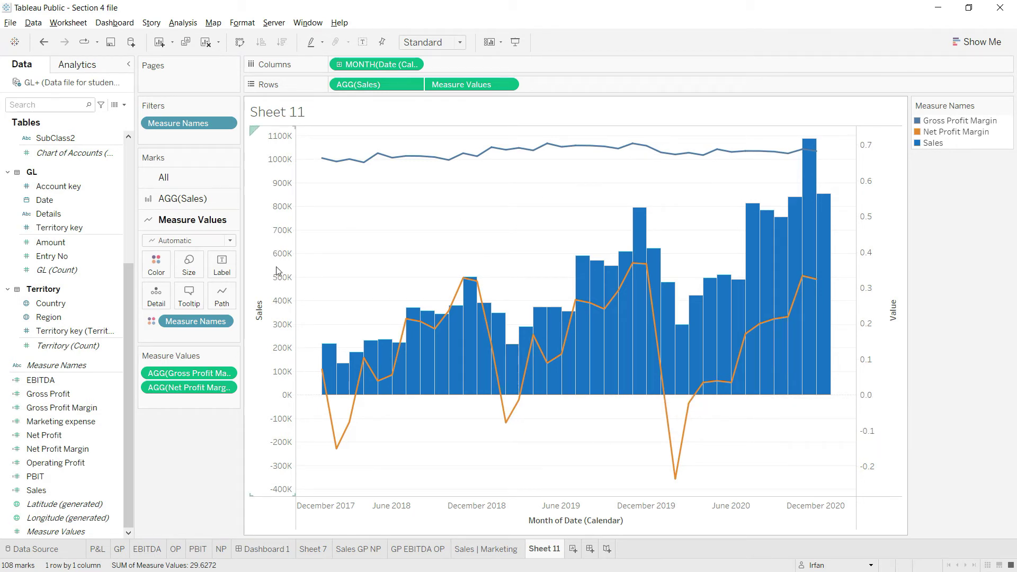
- In Edit Colors, assign green to Gross Profit Margin and yellow to Net Profit Margin
{"action": "left_click", "coordinate": [160, 269]}
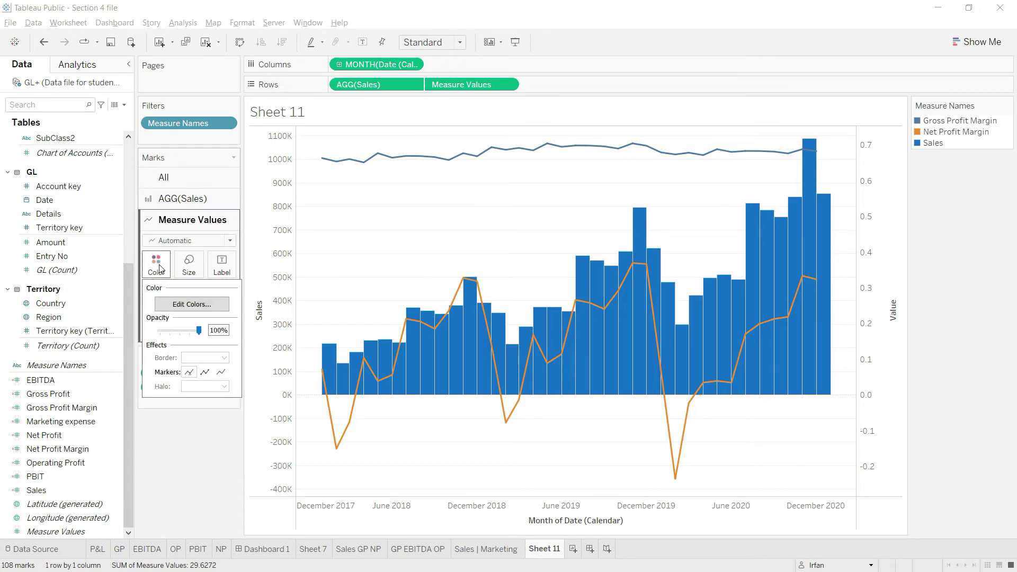
{"action": "left_click", "coordinate": [193, 305]}
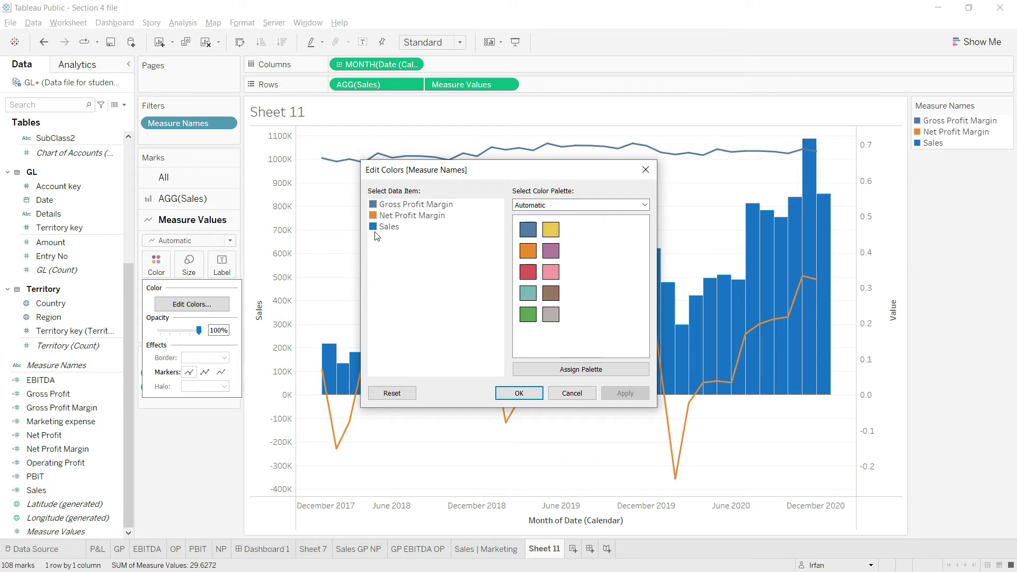
{"action": "left_click", "coordinate": [397, 205]}
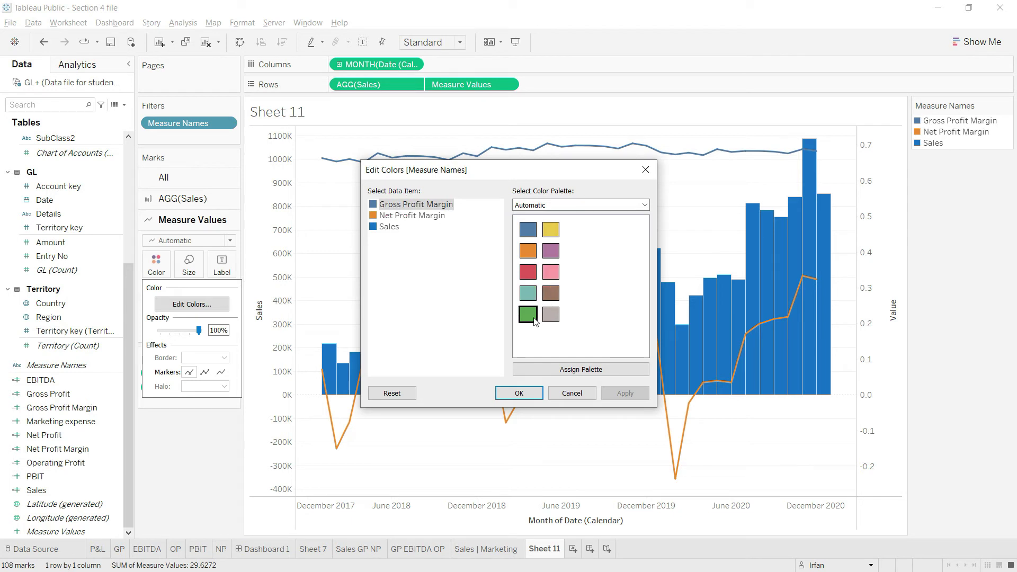
{"action": "left_click", "coordinate": [528, 316]}
{"action": "left_click", "coordinate": [386, 216]}
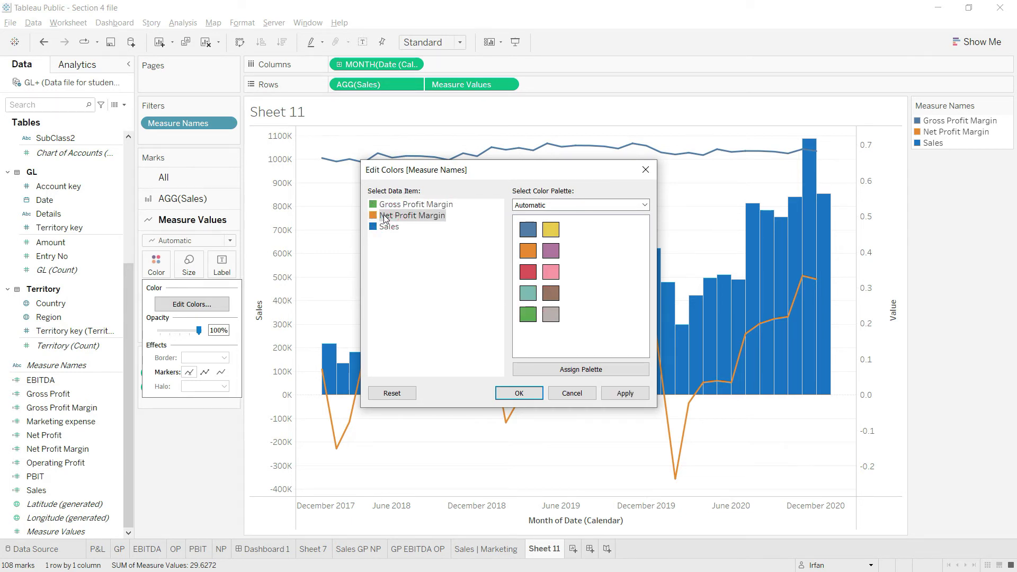
{"action": "left_click", "coordinate": [551, 229]}
{"action": "left_click", "coordinate": [638, 394]}
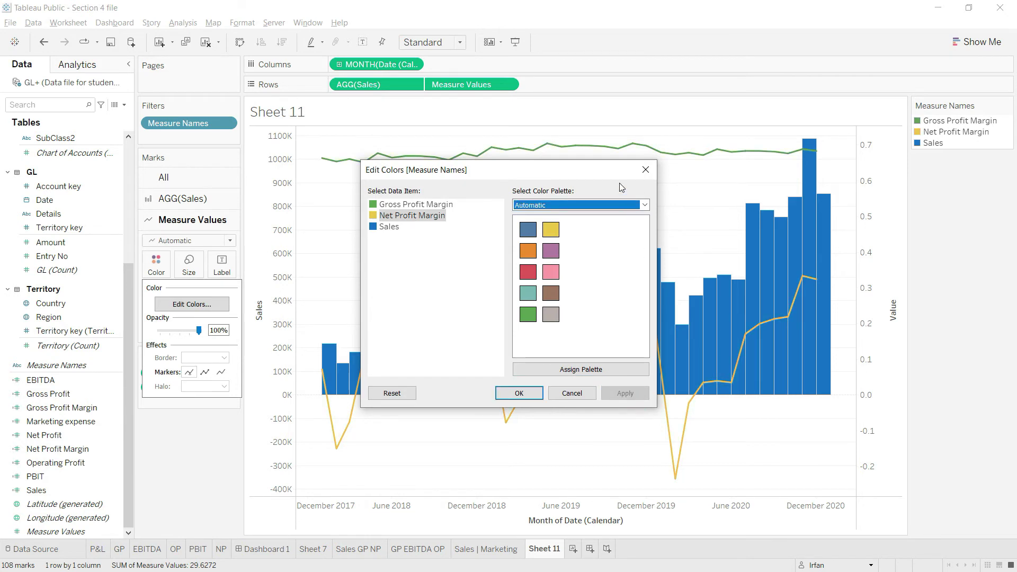
{"action": "left_click_drag", "start_coordinate": [606, 166], "coordinate": [342, 250]}
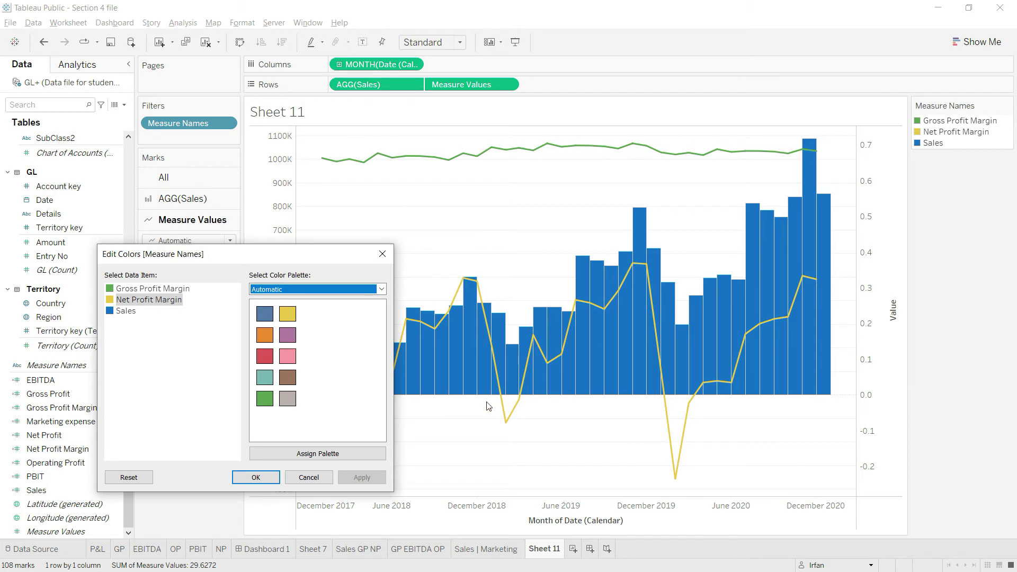
{"action": "left_click", "coordinate": [256, 478]}
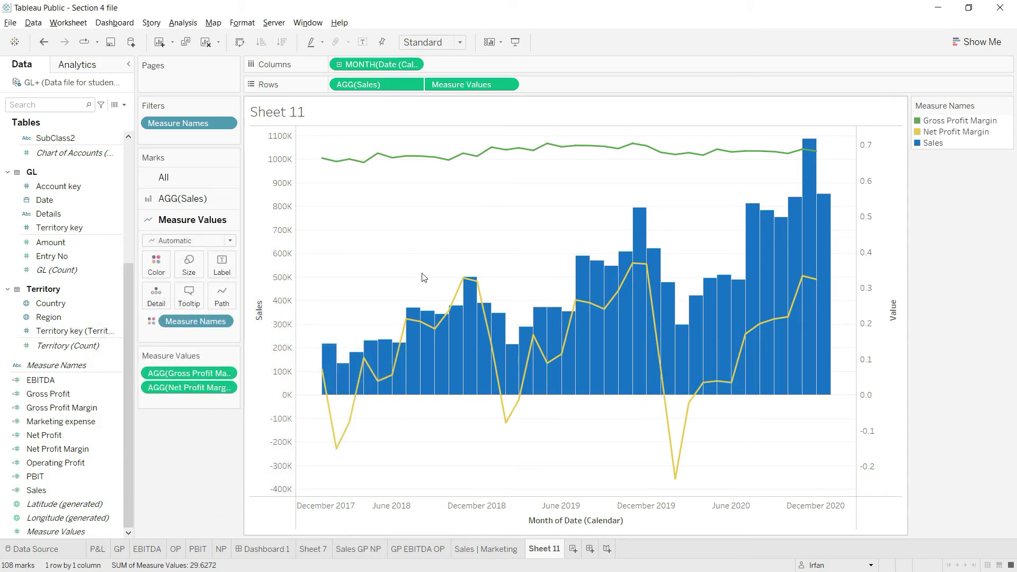
- Turn off Show Header for the Sales/Value axes and the month date axis
{"action": "right_click", "coordinate": [275, 233]}
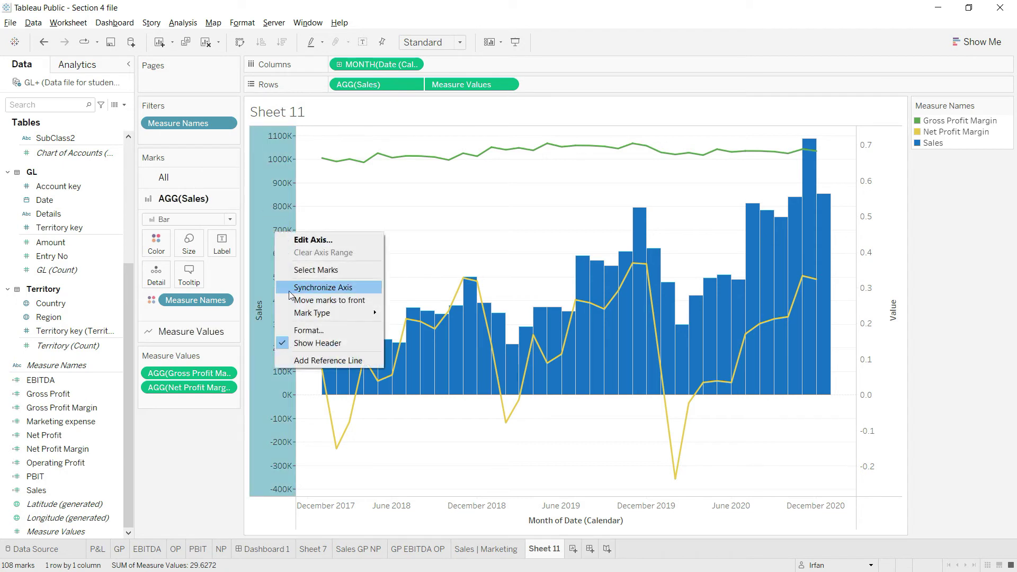
{"action": "left_click", "coordinate": [302, 346]}
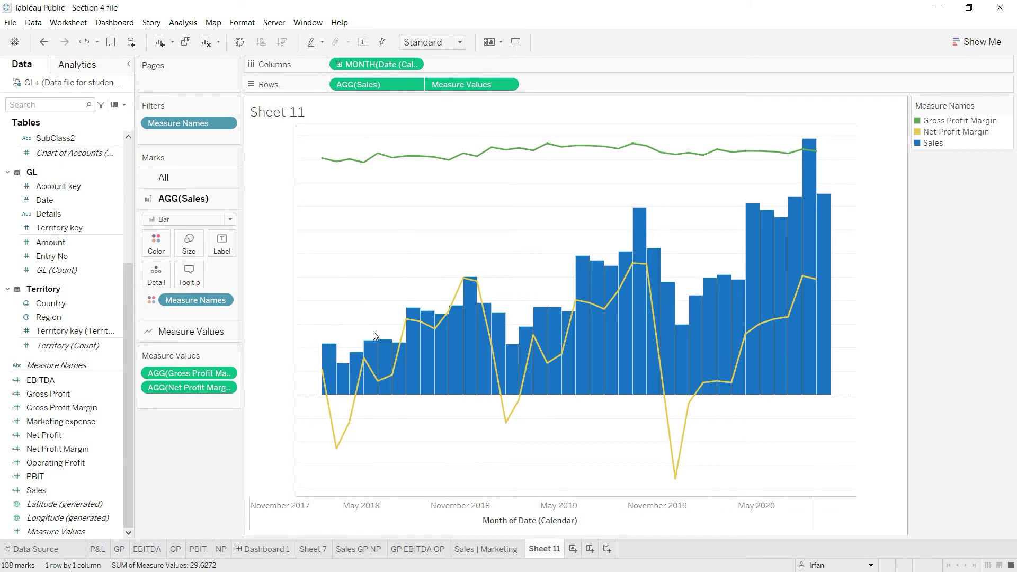
{"action": "right_click", "coordinate": [536, 510]}
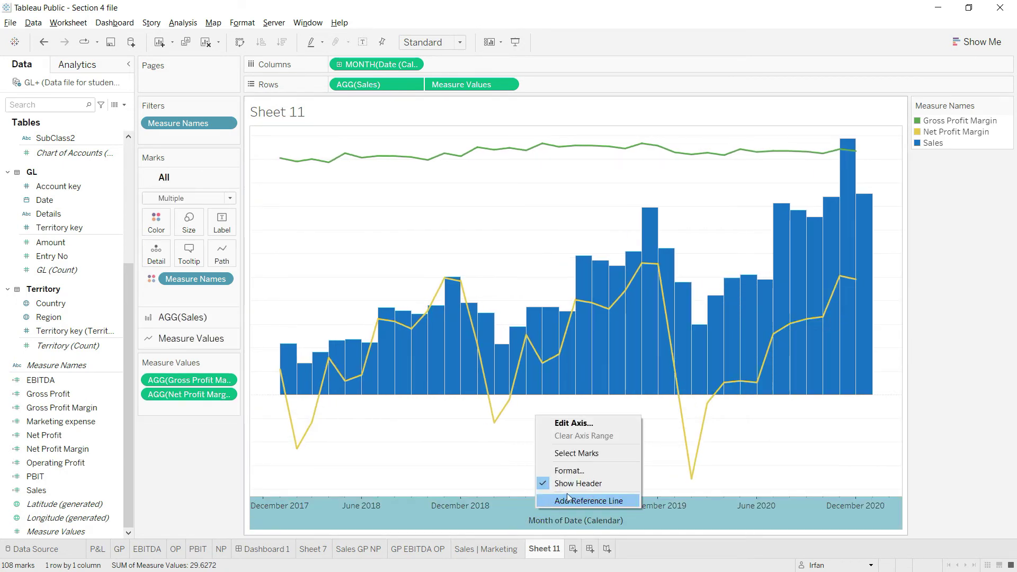
{"action": "left_click", "coordinate": [571, 482]}
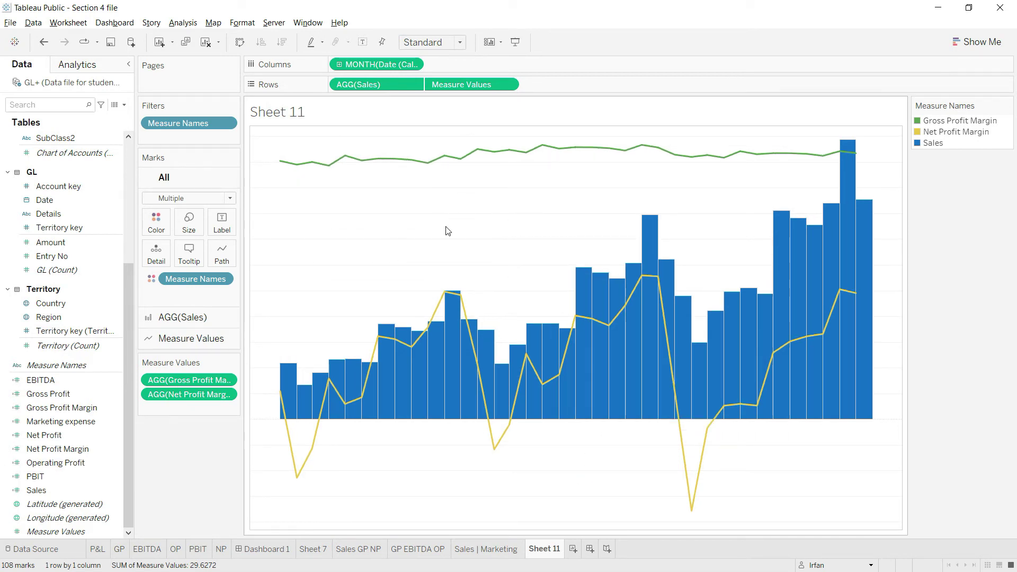
{"action": "left_click", "coordinate": [242, 23]}
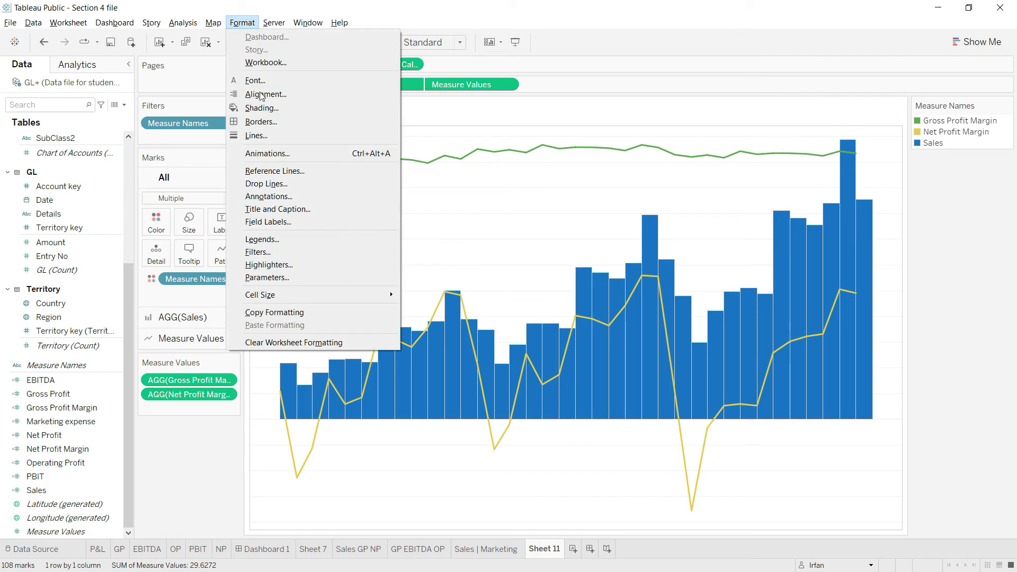
- Set the Rows grid lines to None in Format Lines
{"action": "left_click", "coordinate": [274, 136]}
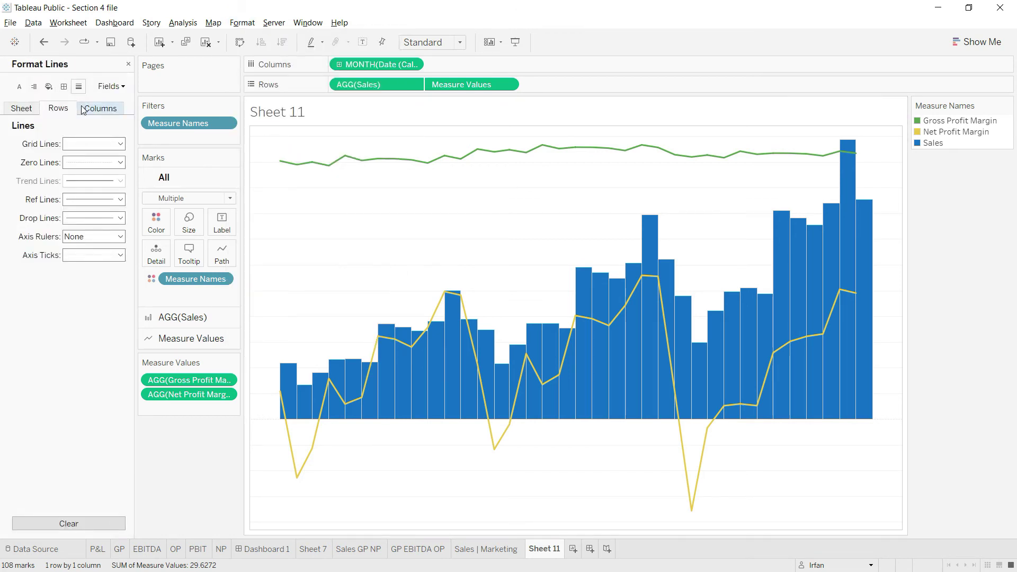
{"action": "left_click", "coordinate": [117, 144]}
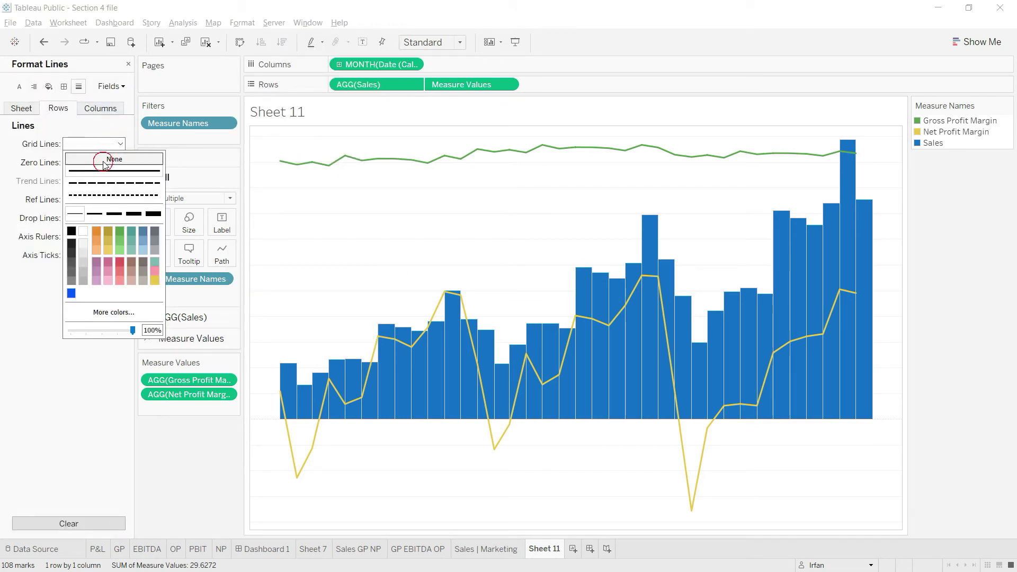
{"action": "left_click", "coordinate": [103, 164]}
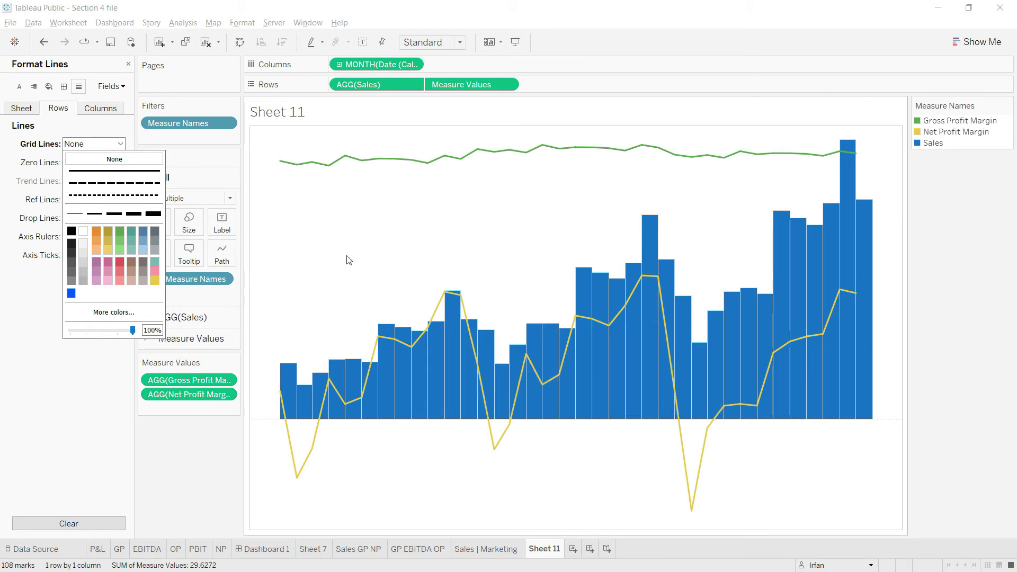
{"action": "left_click", "coordinate": [285, 111]}
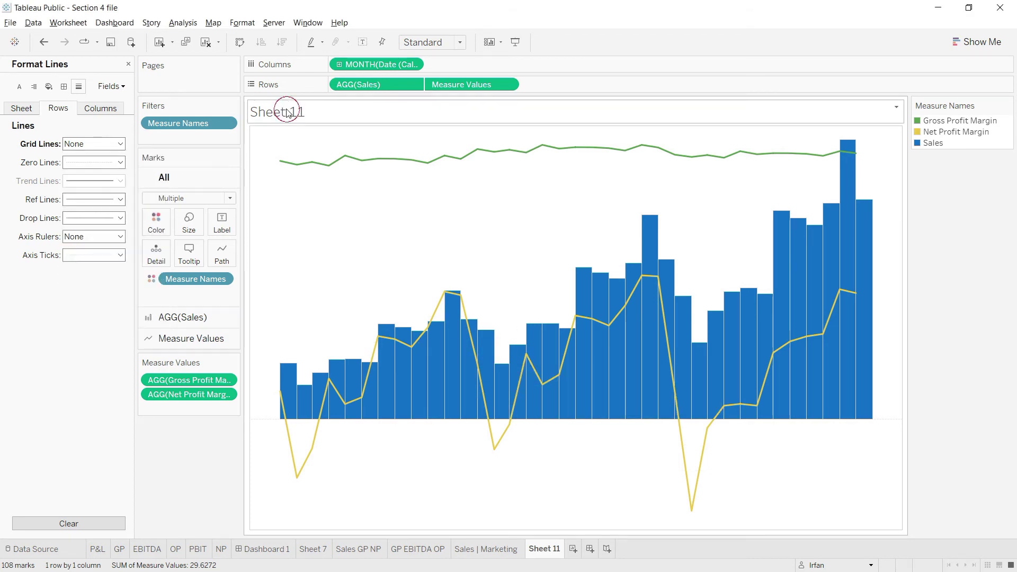
- Replace the <Sheet Name> title placeholder with 'Sales | GP Margin | NP Margin'
{"action": "right_click", "coordinate": [287, 110]}
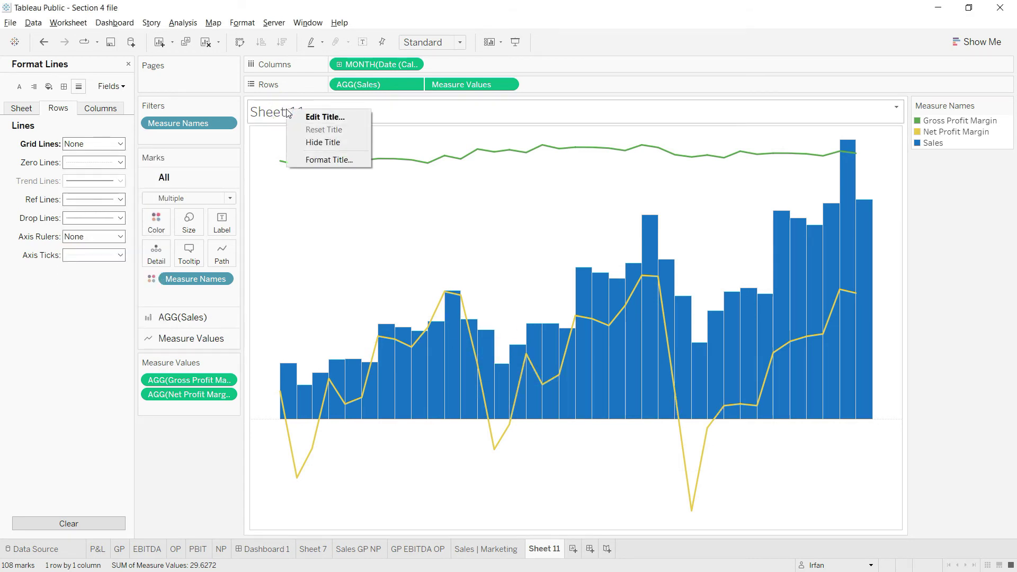
{"action": "left_click", "coordinate": [344, 159]}
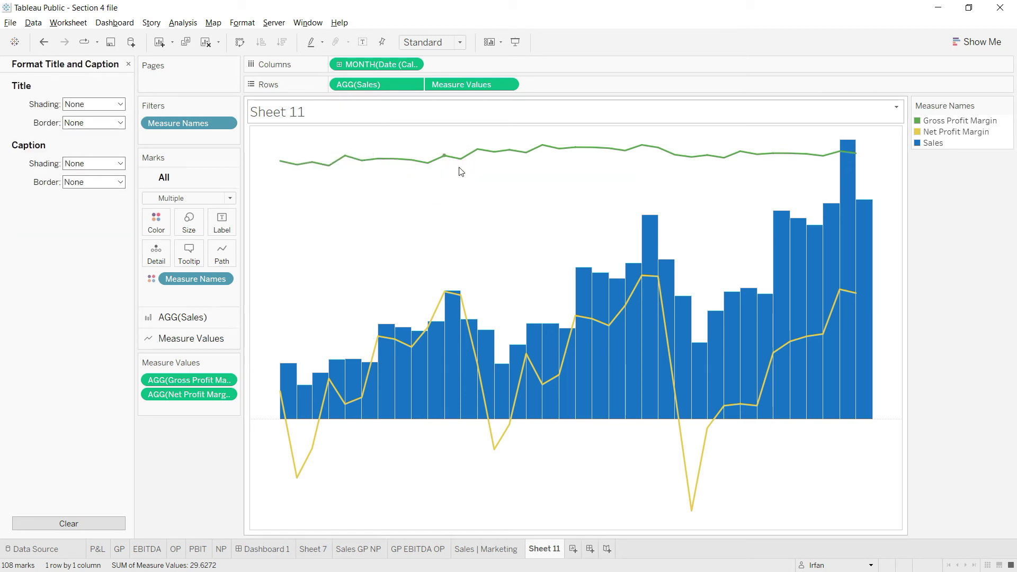
{"action": "left_click", "coordinate": [293, 116]}
{"action": "right_click", "coordinate": [293, 116]}
{"action": "left_click", "coordinate": [355, 121]}
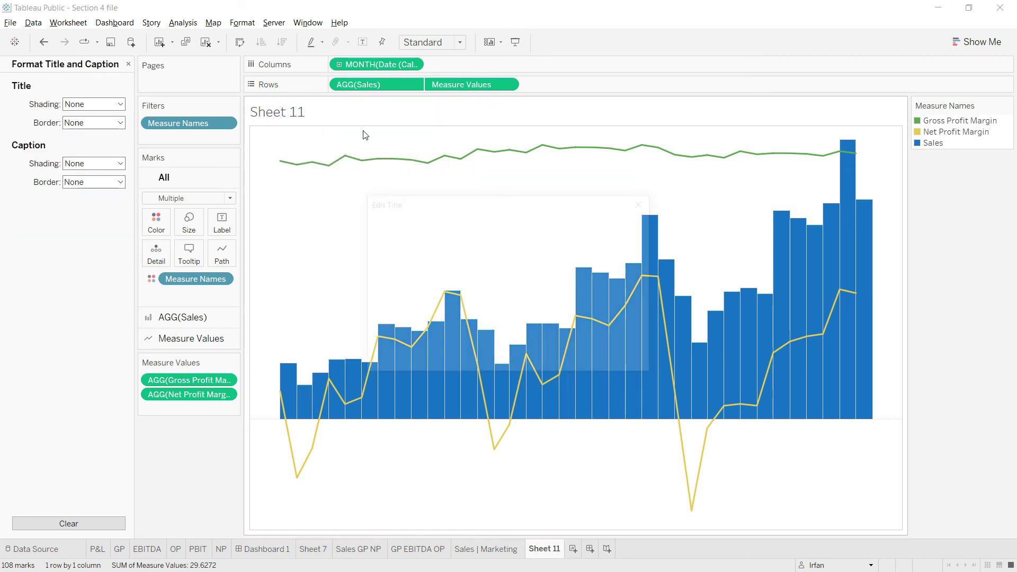
{"action": "double_click", "coordinate": [439, 244]}
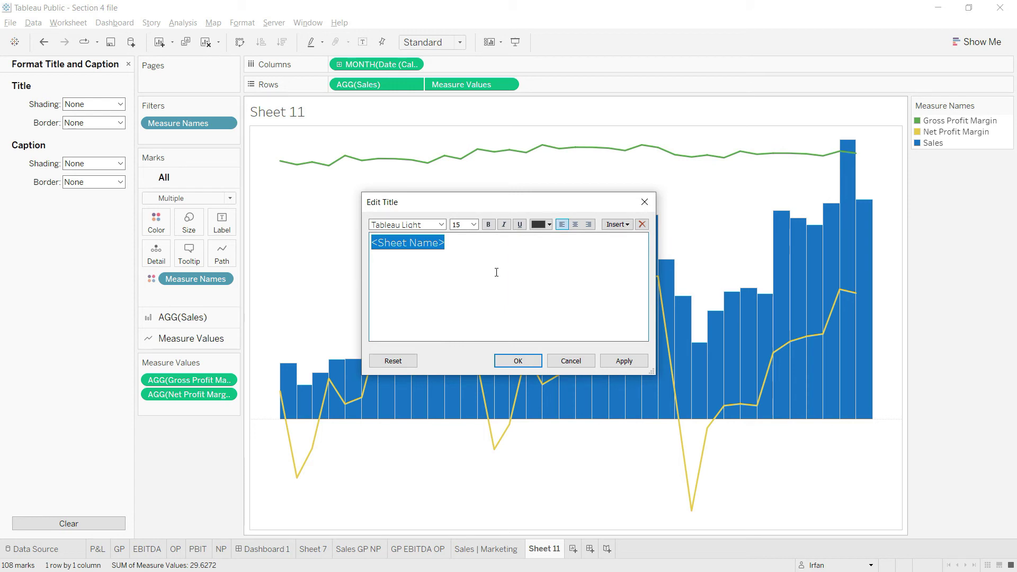
{"action": "key", "text": "Delete"}
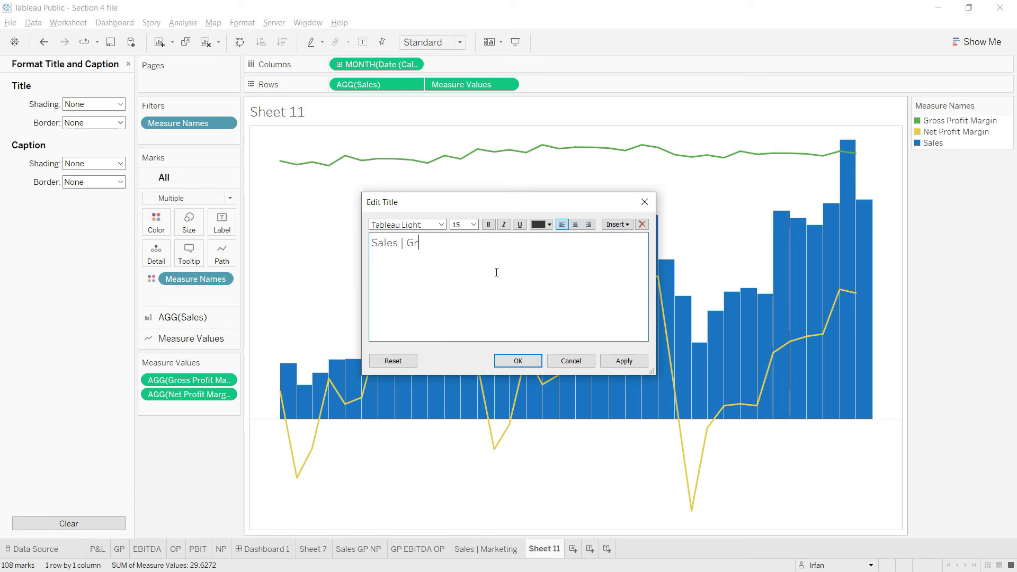
{"action": "type", "text": "Sales | Gross"}
{"action": "type", "text": "G"}
{"action": "type", "text": "gin | NP Margin"}
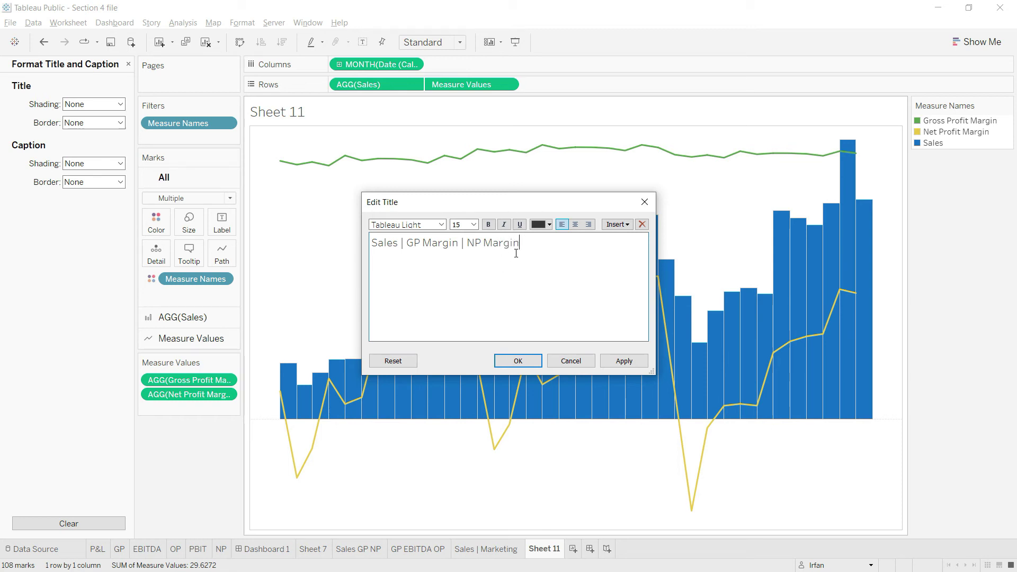
{"action": "key", "text": "ctrl+shift+Left"}
{"action": "key", "text": "ctrl+shift+Left"}
{"action": "key", "text": "ctrl+shift+Left"}
{"action": "key", "text": "ctrl+shift+Left"}
{"action": "key", "text": "ctrl+shift+Left"}
{"action": "key", "text": "ctrl+shift+Left"}
{"action": "key", "text": "ctrl+shift+Left"}
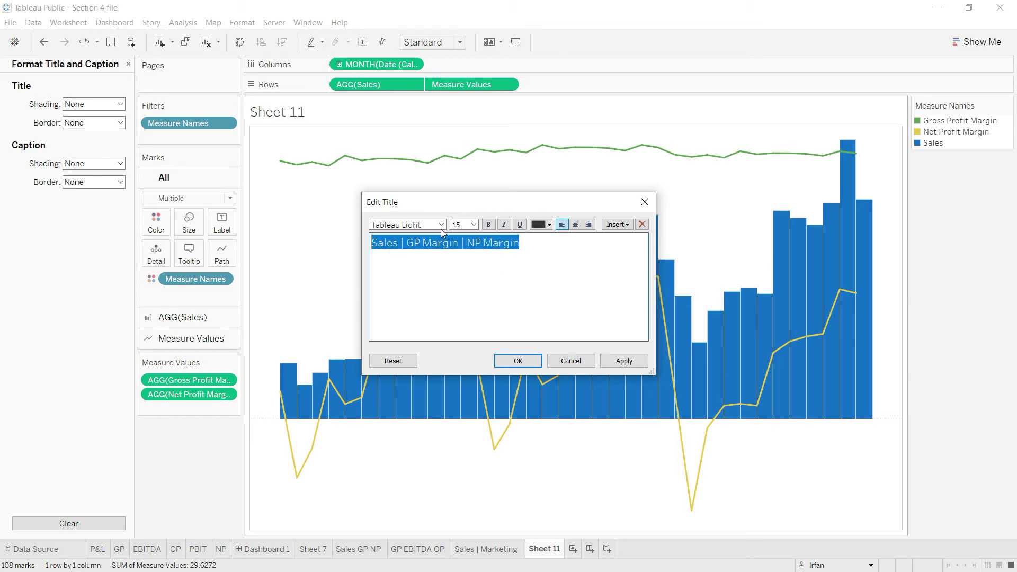
{"action": "left_click", "coordinate": [441, 227]}
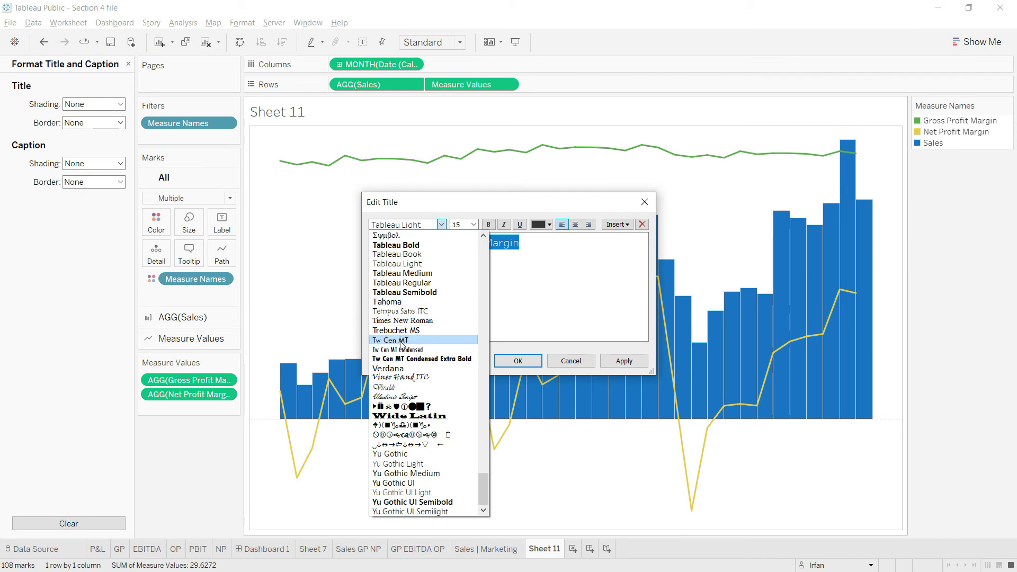
- Format the title in blue 10-point Verdana and confirm the title editor
{"action": "left_click", "coordinate": [392, 368]}
{"action": "left_click", "coordinate": [475, 228]}
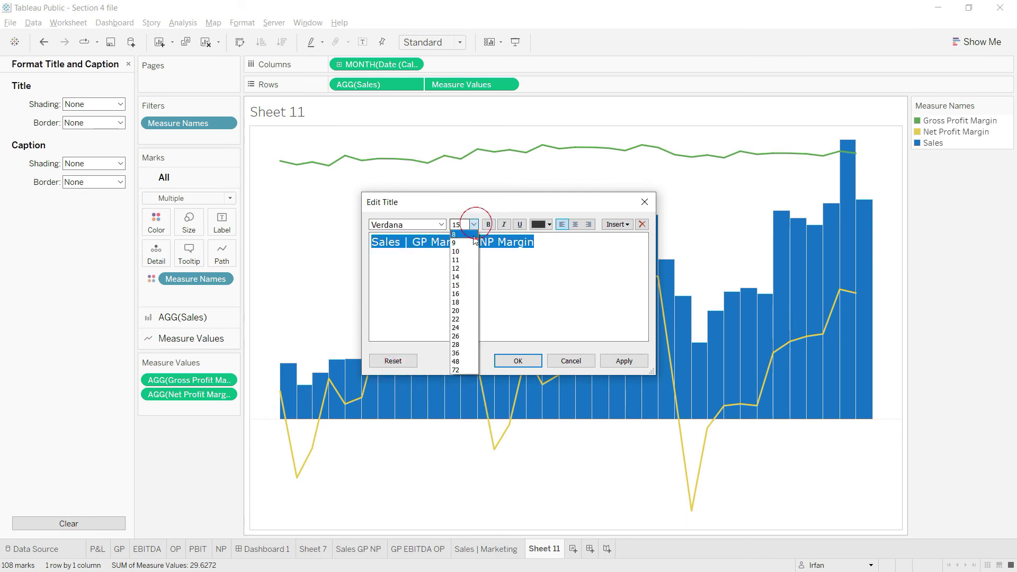
{"action": "left_click", "coordinate": [461, 255]}
{"action": "left_click", "coordinate": [546, 227]}
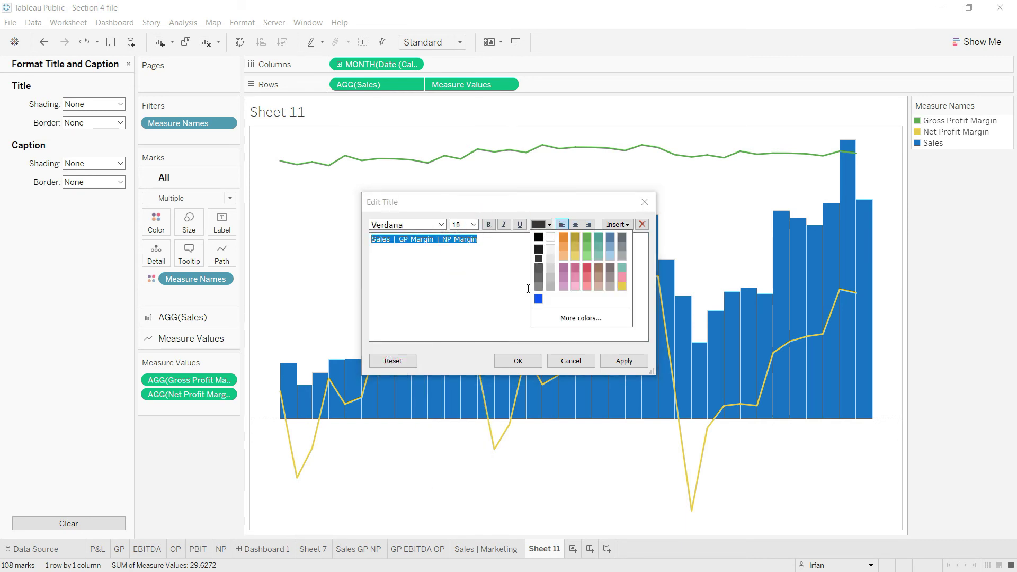
{"action": "left_click", "coordinate": [537, 298]}
{"action": "left_click", "coordinate": [618, 362]}
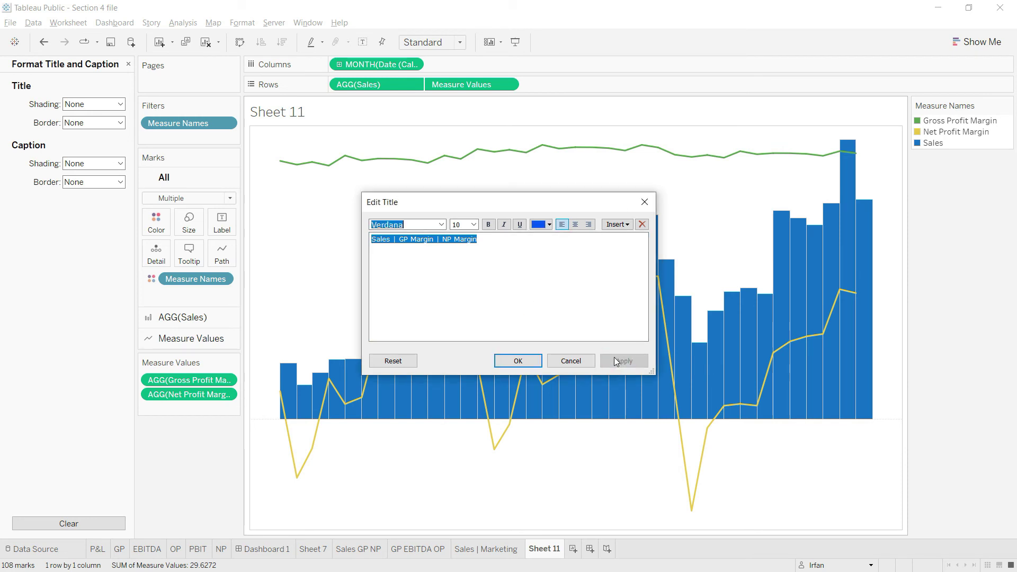
{"action": "left_click", "coordinate": [519, 362]}
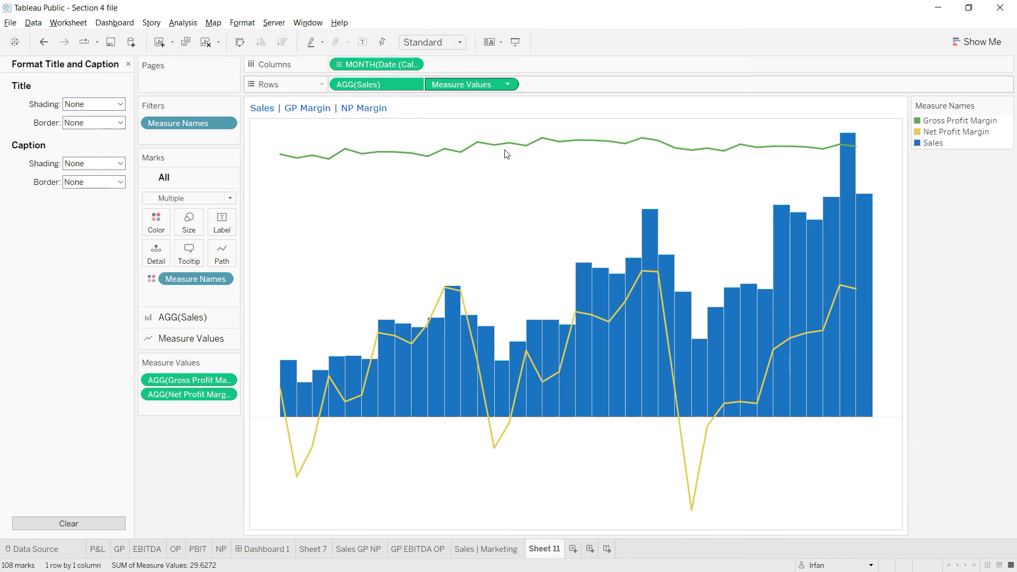
{"action": "right_click", "coordinate": [546, 553]}
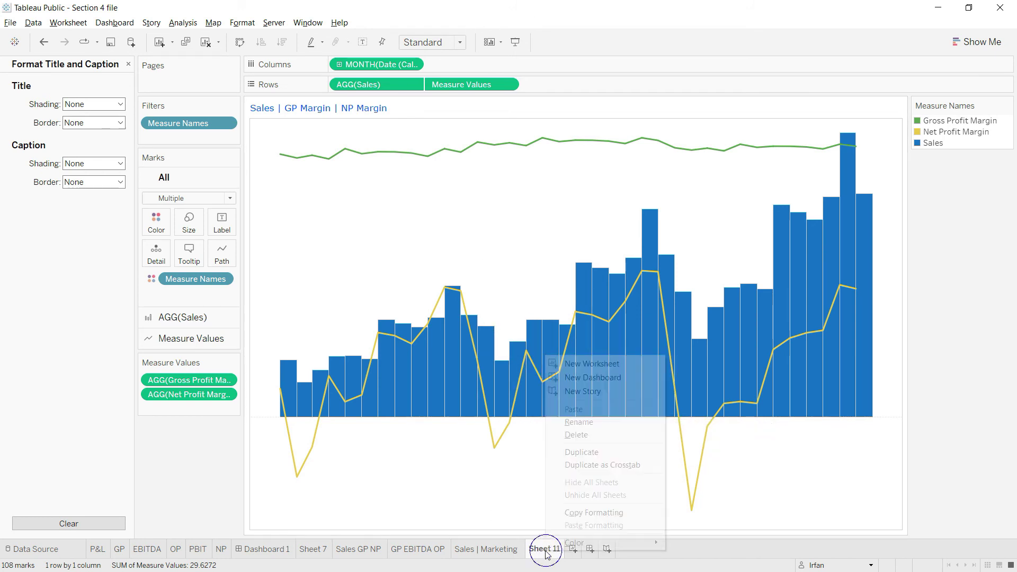
- Rename Sheet 11 to 'Sales GP % NP%' and switch to Dashboard 1
{"action": "left_click", "coordinate": [594, 423]}
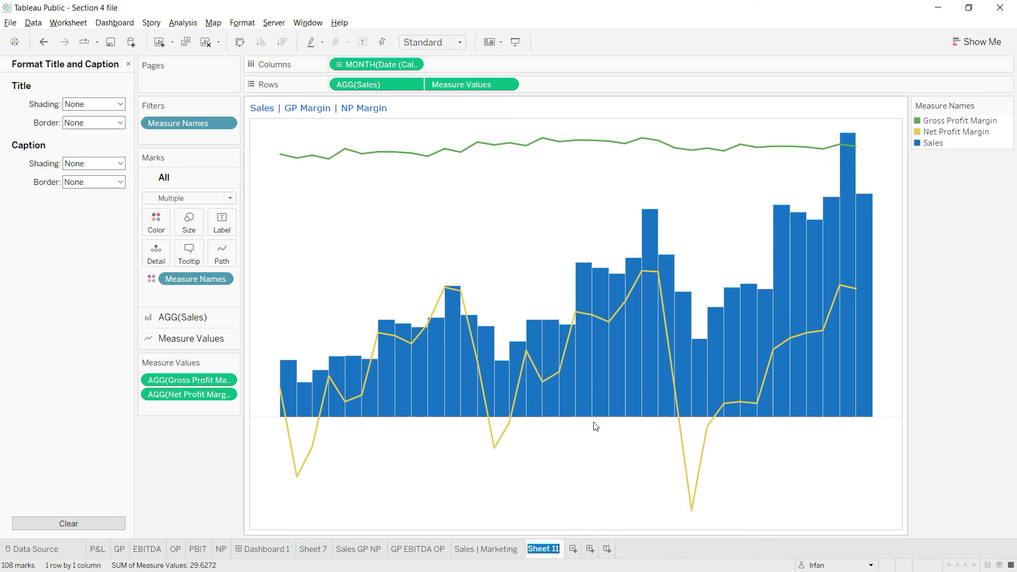
{"action": "key", "text": "BackSpace"}
{"action": "type", "text": "Sales"}
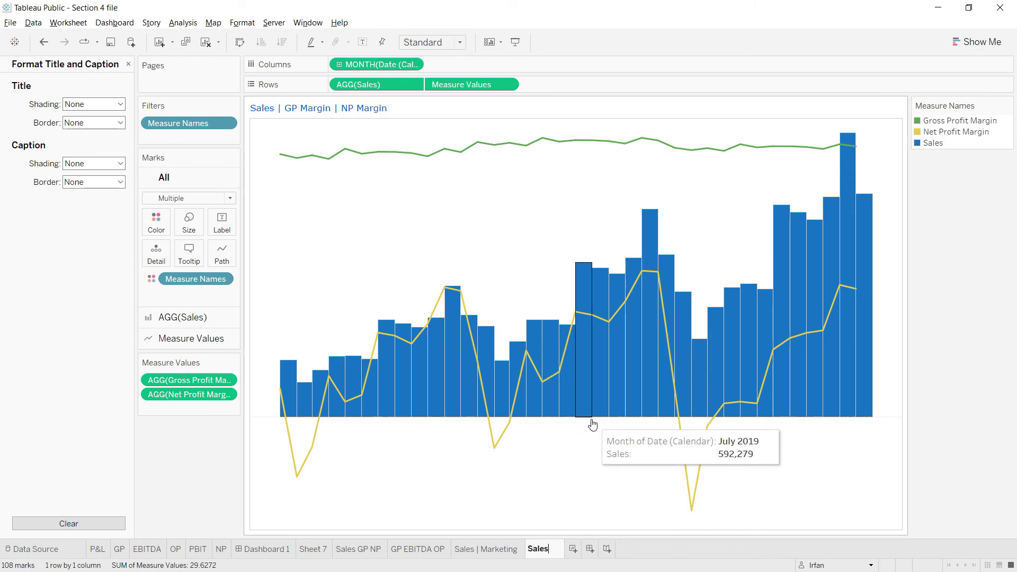
{"action": "type", "text": " GP % N"}
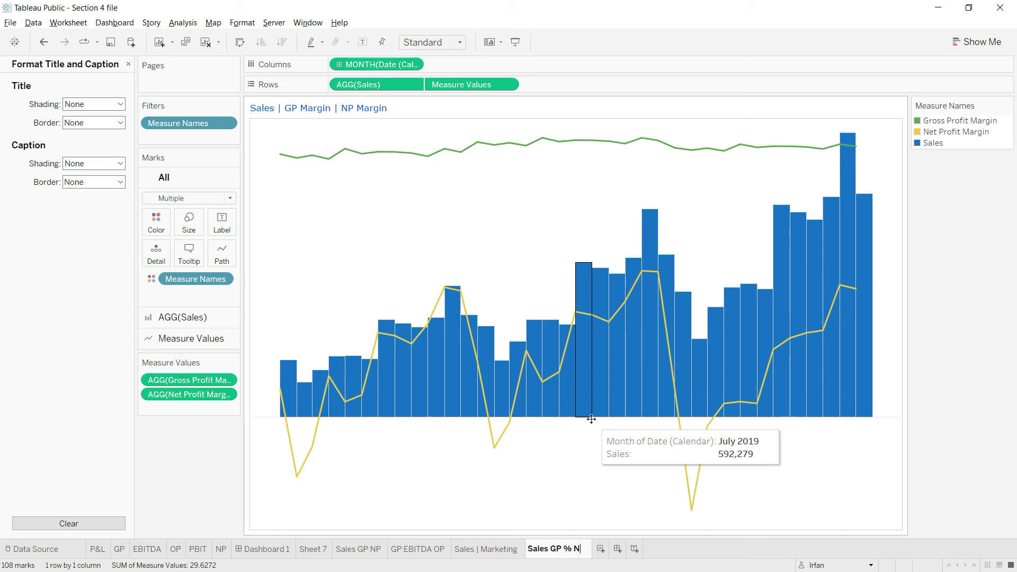
{"action": "type", "text": "P%"}
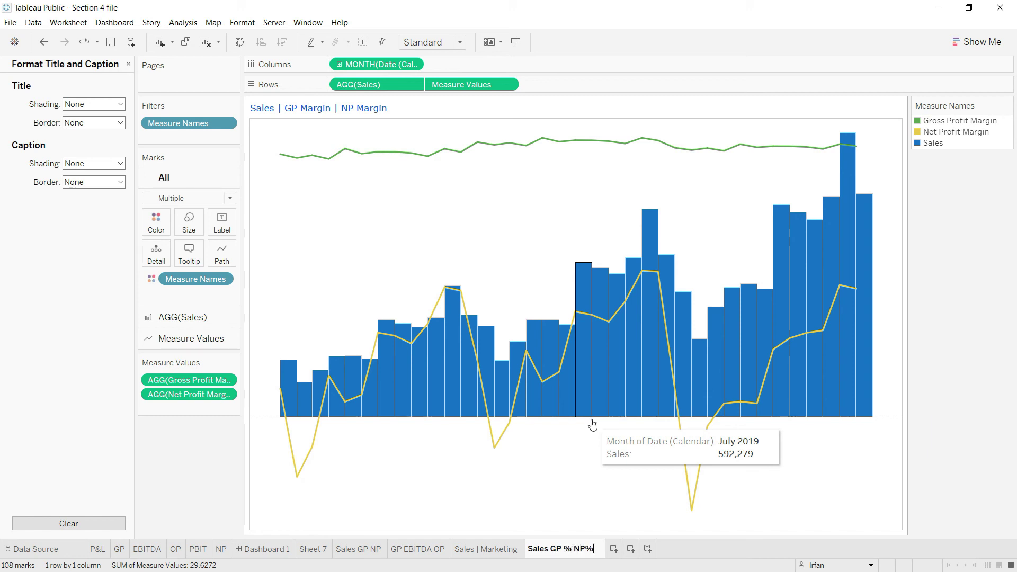
{"action": "key", "text": "Return"}
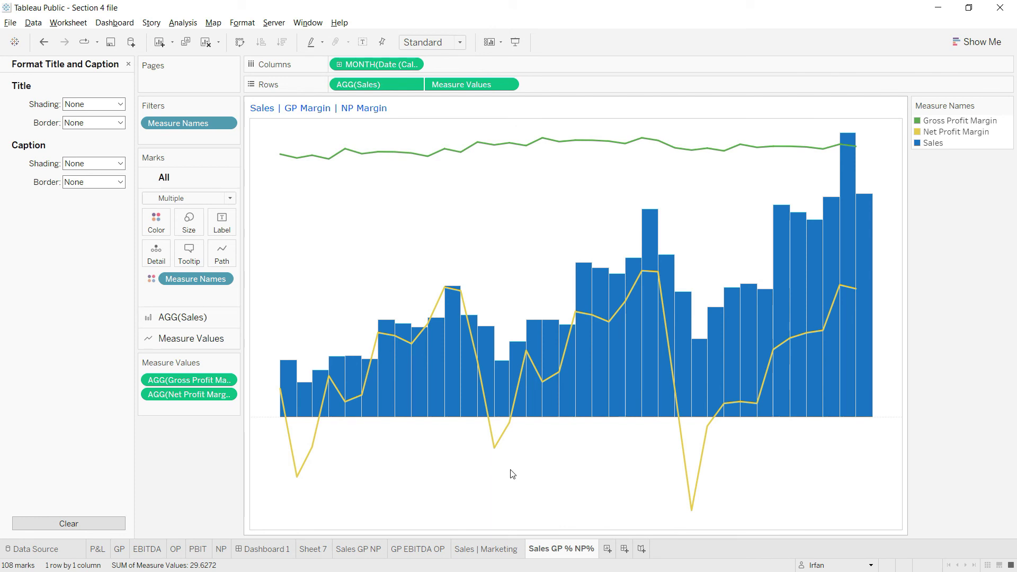
{"action": "left_click", "coordinate": [280, 551]}
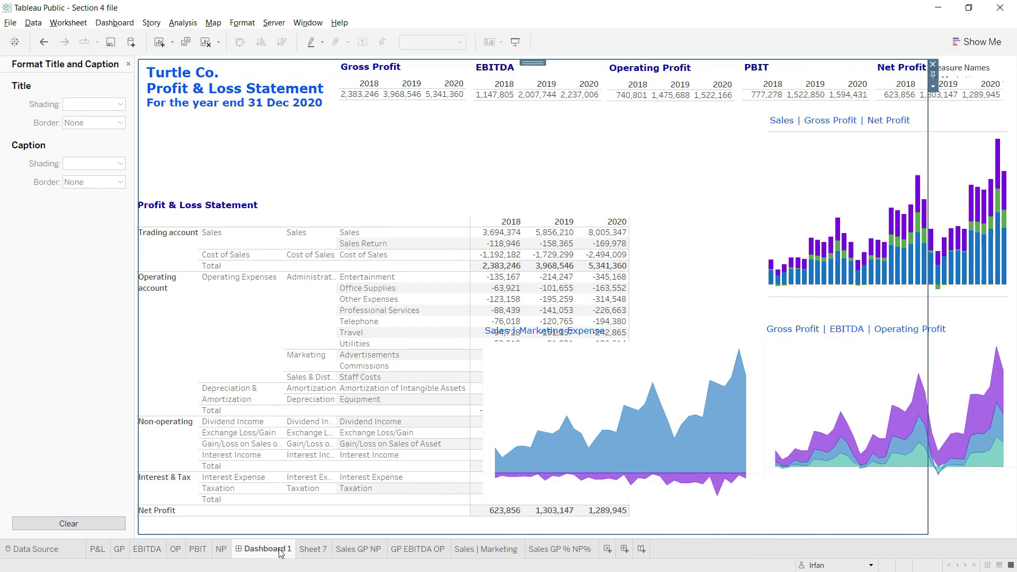
- Add the Sales GP % NP% sheet to Dashboard 1 from the Sheets list
{"action": "left_click", "coordinate": [128, 64]}
{"action": "left_click", "coordinate": [50, 64]}
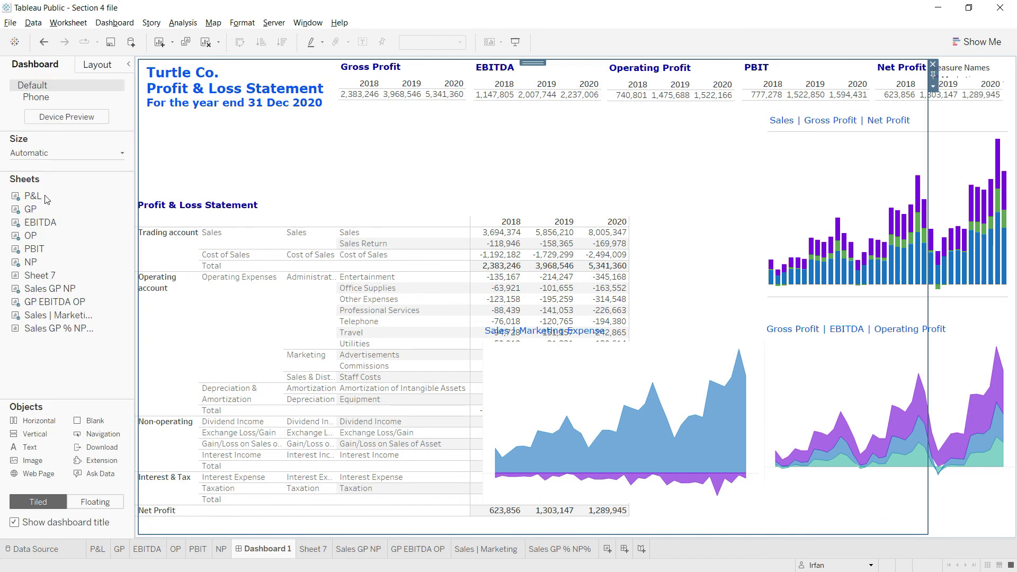
{"action": "right_click", "coordinate": [53, 334]}
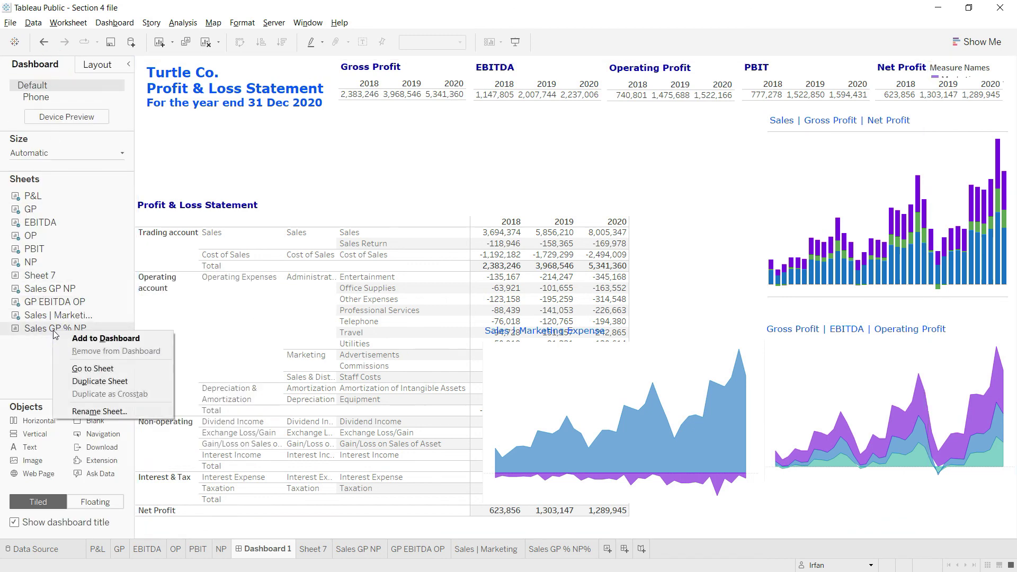
{"action": "left_click", "coordinate": [94, 340]}
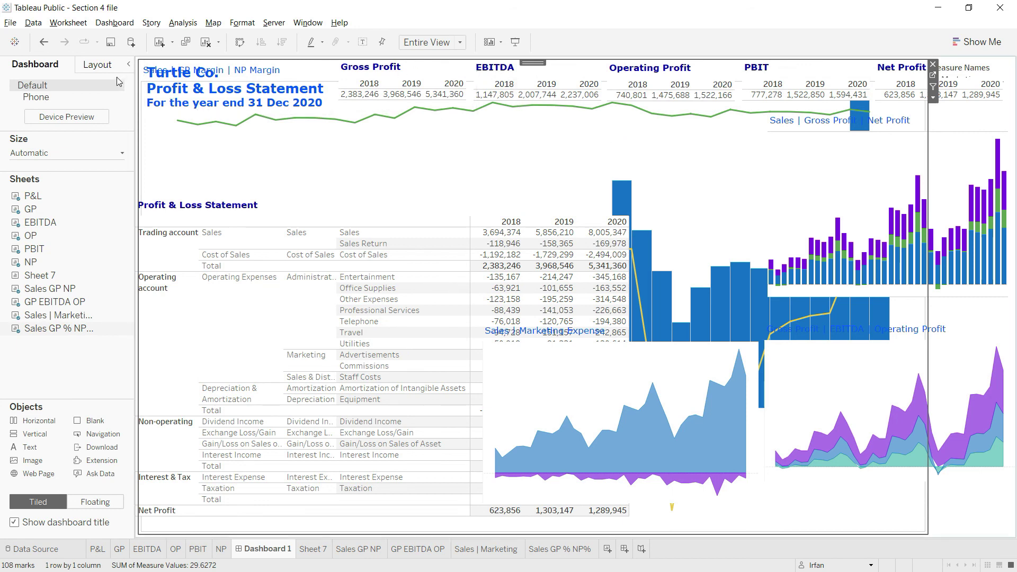
- Make the chart floating and place it mid-dashboard above the P&L table at 555×303
{"action": "left_click", "coordinate": [102, 66]}
{"action": "left_click", "coordinate": [14, 117]}
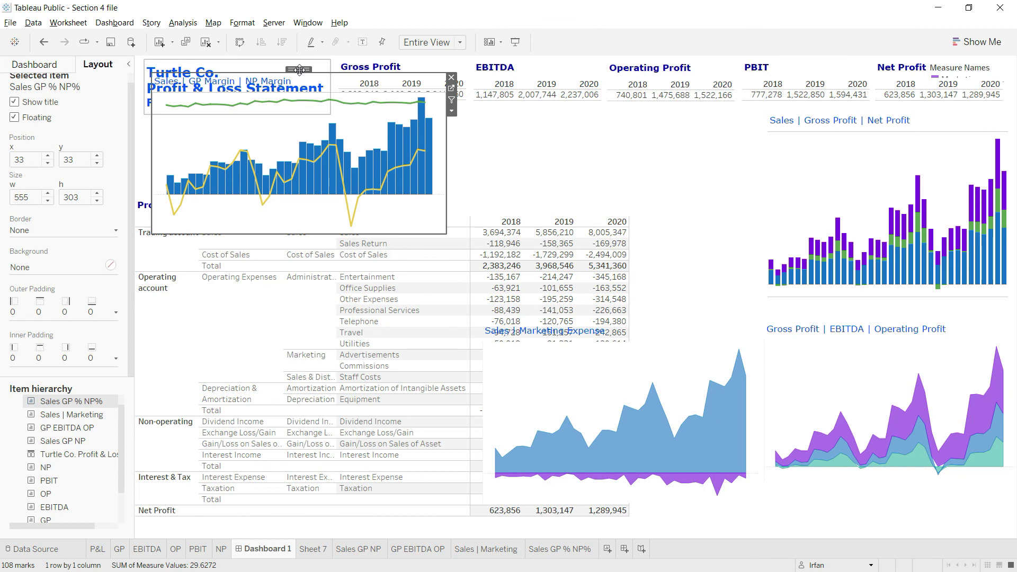
{"action": "left_click_drag", "start_coordinate": [299, 69], "coordinate": [609, 151]}
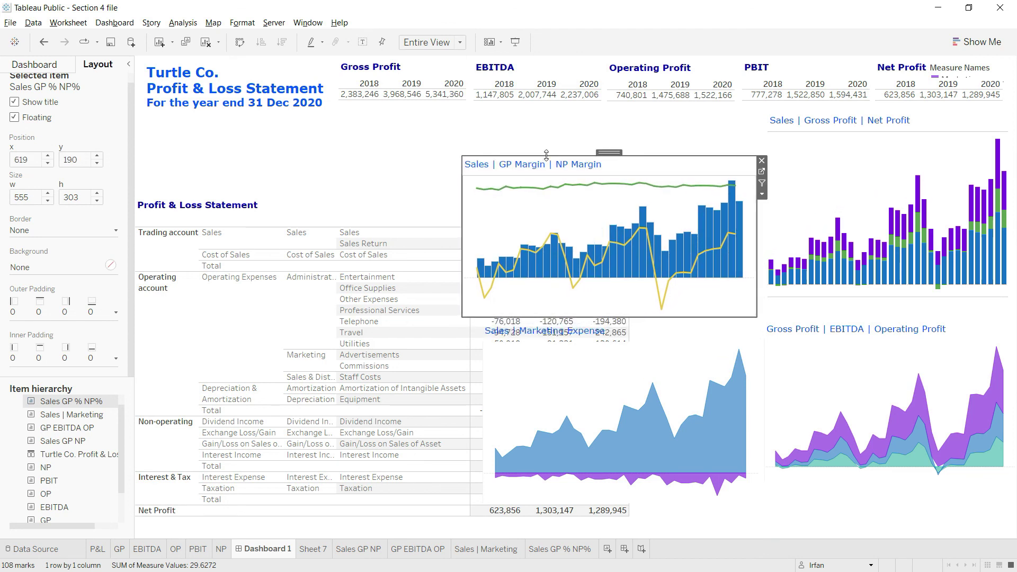
{"action": "left_click", "coordinate": [356, 192]}
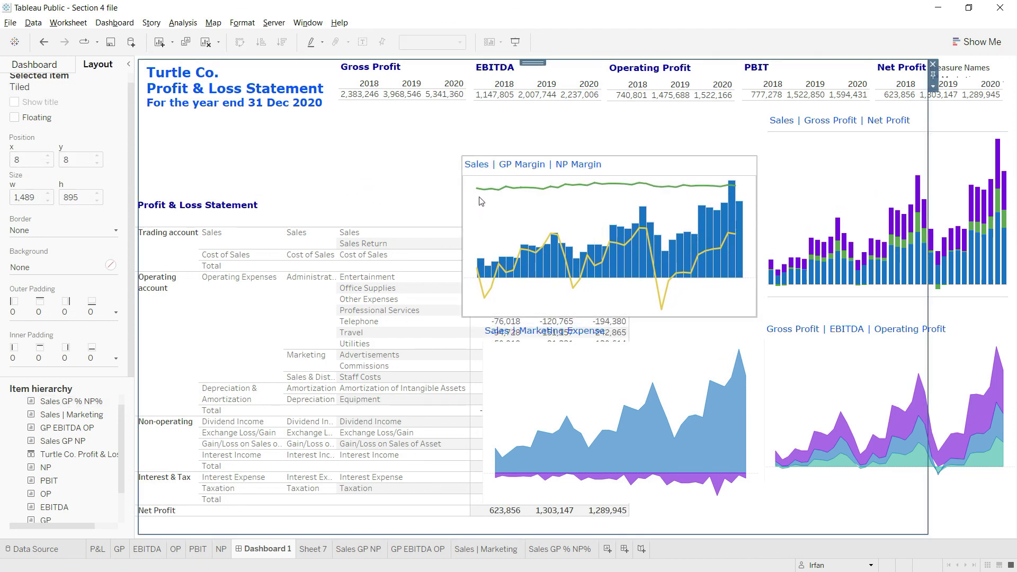